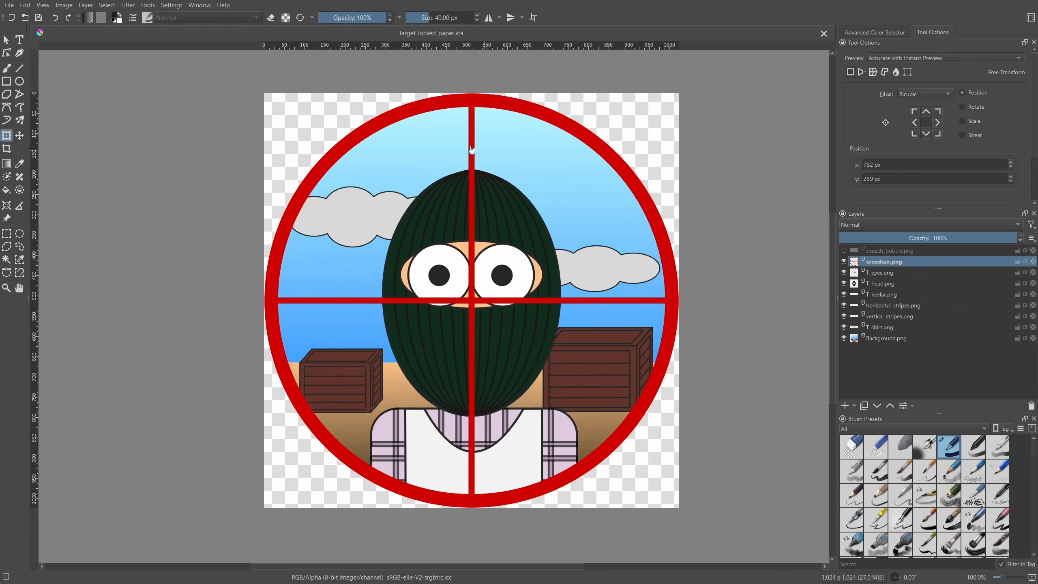
Step: Export the sticker artwork as a TGA image named target_locked_paper_albedo.tga in the 1024 folder
{"action": "left_click", "coordinate": [8, 5]}
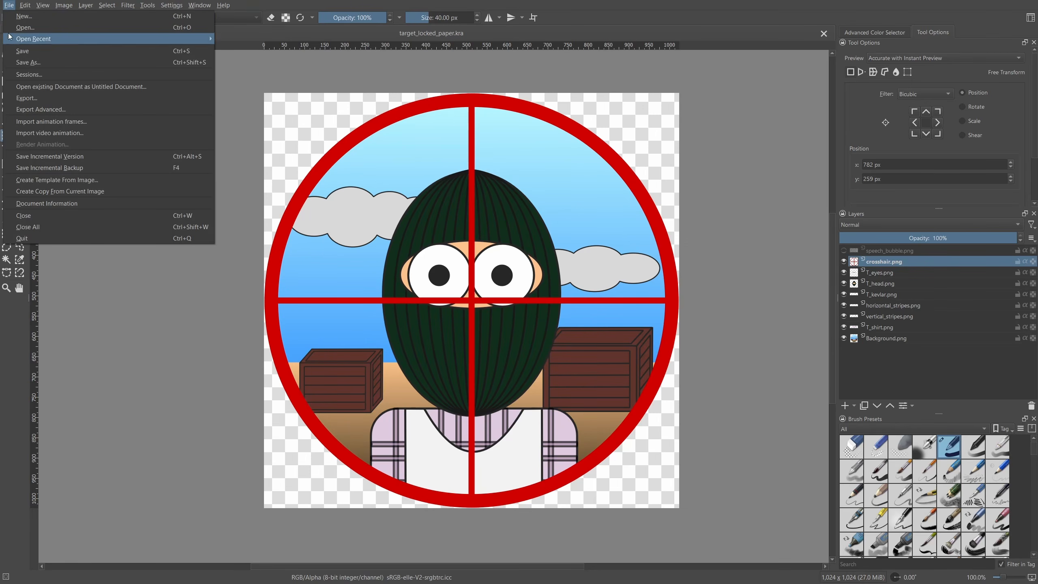
{"action": "left_click", "coordinate": [26, 98]}
{"action": "left_click", "coordinate": [125, 201]}
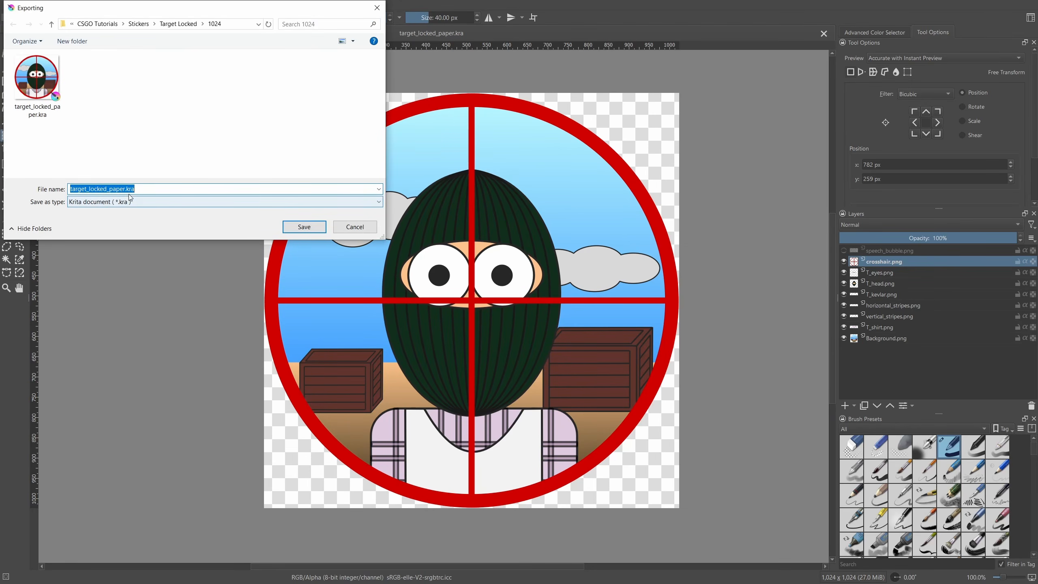
{"action": "left_click", "coordinate": [115, 406]}
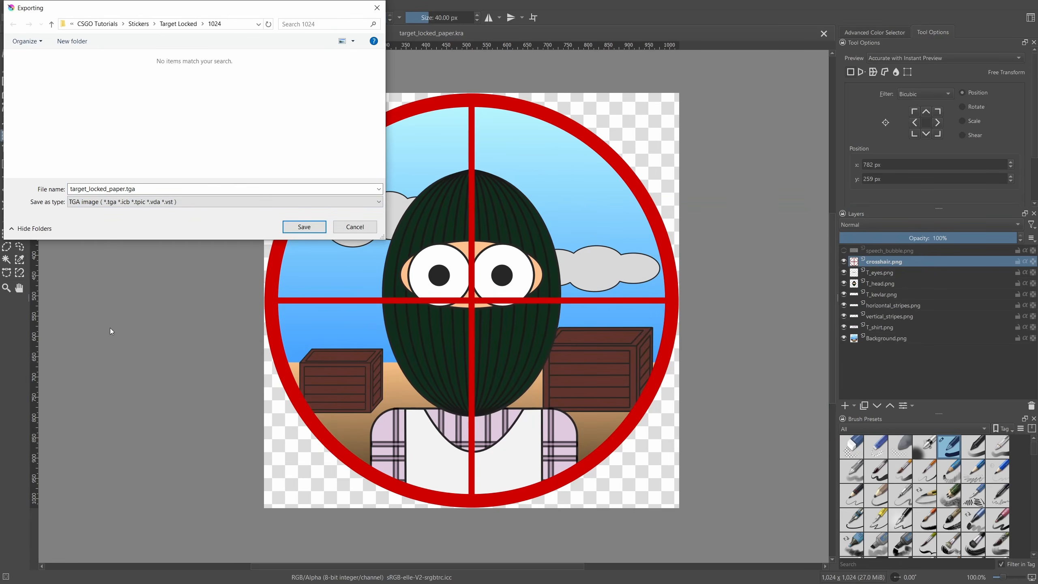
{"action": "left_click", "coordinate": [125, 188]}
{"action": "left_click", "coordinate": [125, 189]}
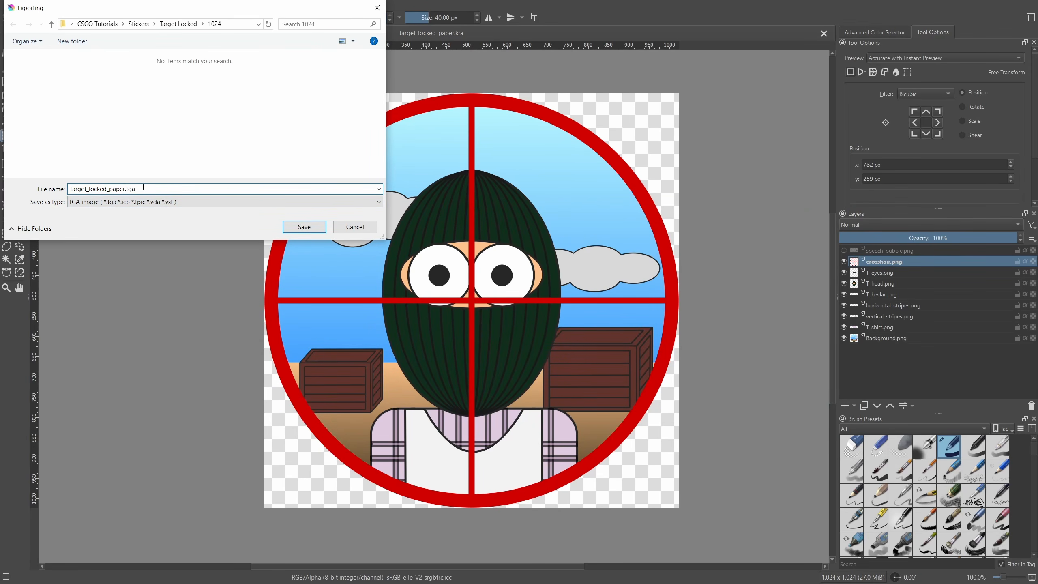
{"action": "type", "text": "_albedo"}
{"action": "left_click", "coordinate": [301, 227]}
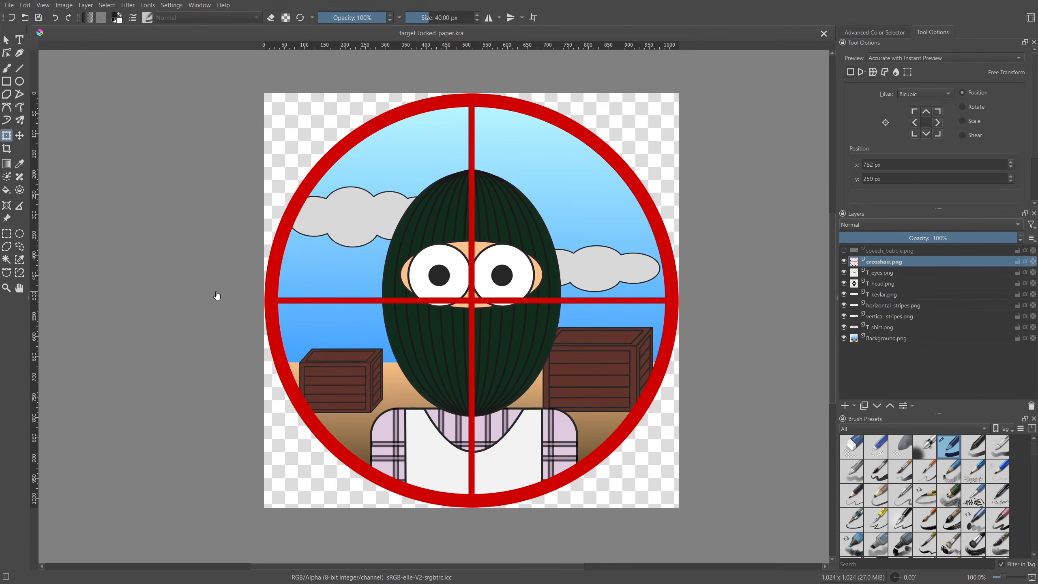
Step: Save a copy of the document as target_locked_paper_wearmask.kra in the 1024 folder
{"action": "left_click", "coordinate": [8, 4]}
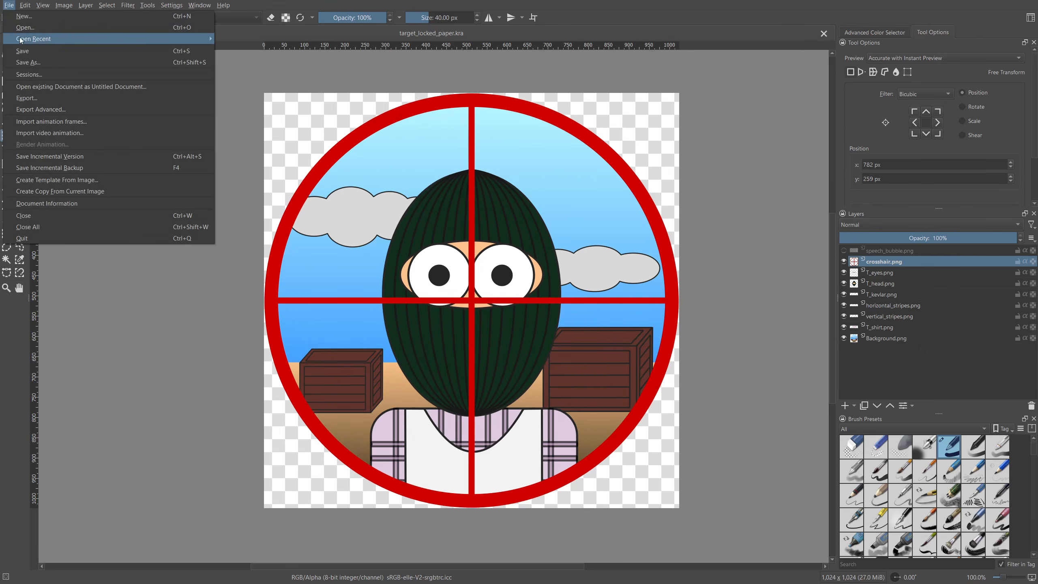
{"action": "left_click", "coordinate": [28, 62]}
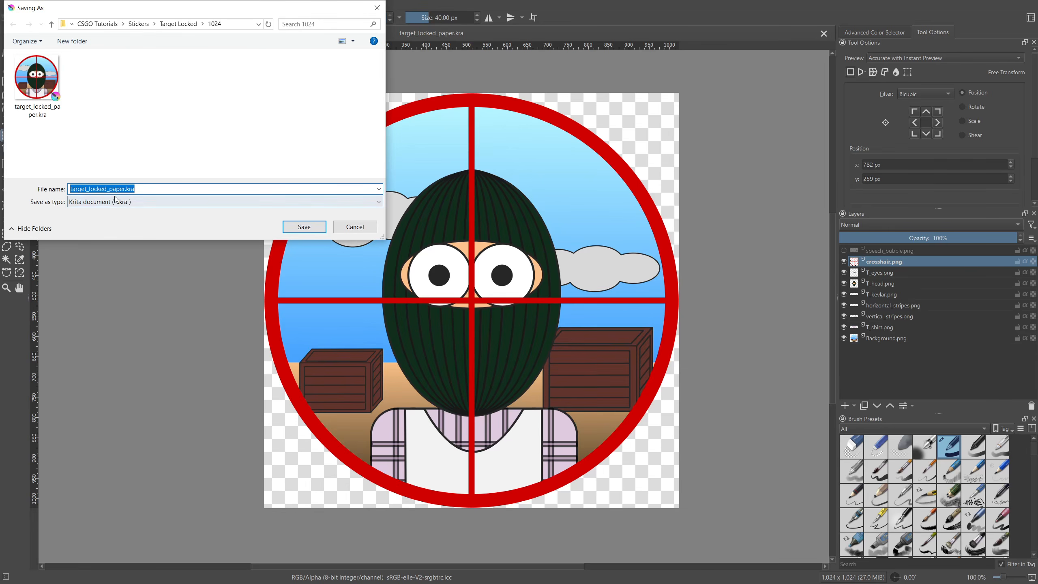
{"action": "left_click", "coordinate": [125, 188]}
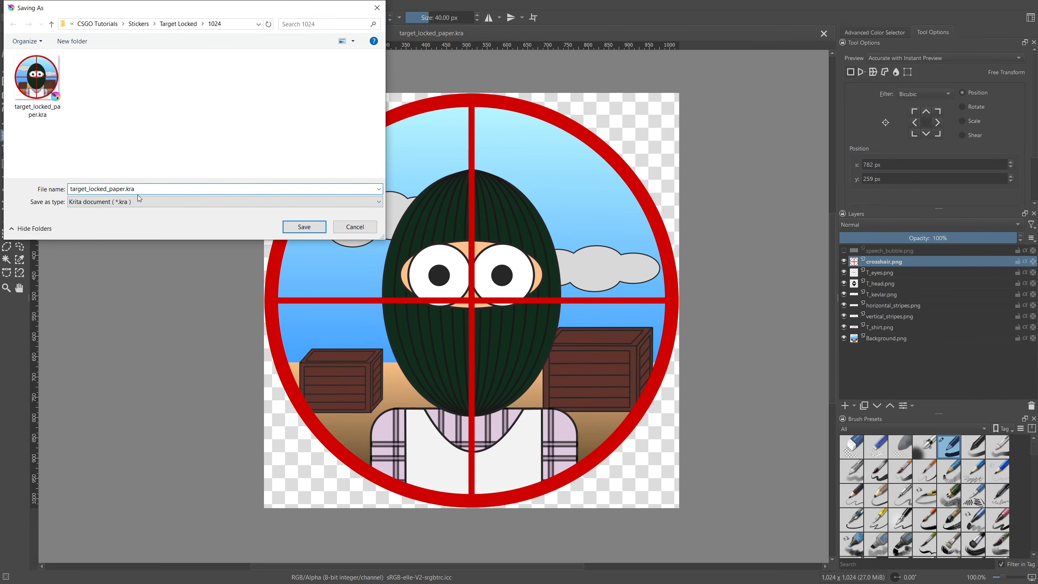
{"action": "type", "text": "_wearmask"}
{"action": "left_click", "coordinate": [289, 227]}
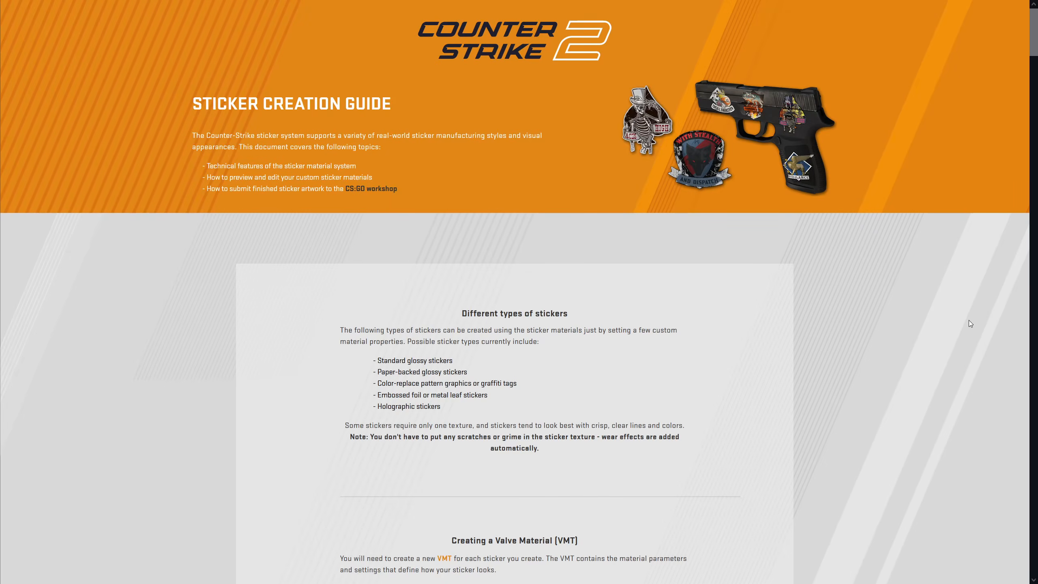
Step: Switch to the Counter-Strike 2 Sticker Creation Guide and look through its sections on VMT setup, sticker styles and UnWear Strength
{"action": "scroll", "coordinate": [970, 325], "scroll_direction": "down", "scroll_amount": 10}
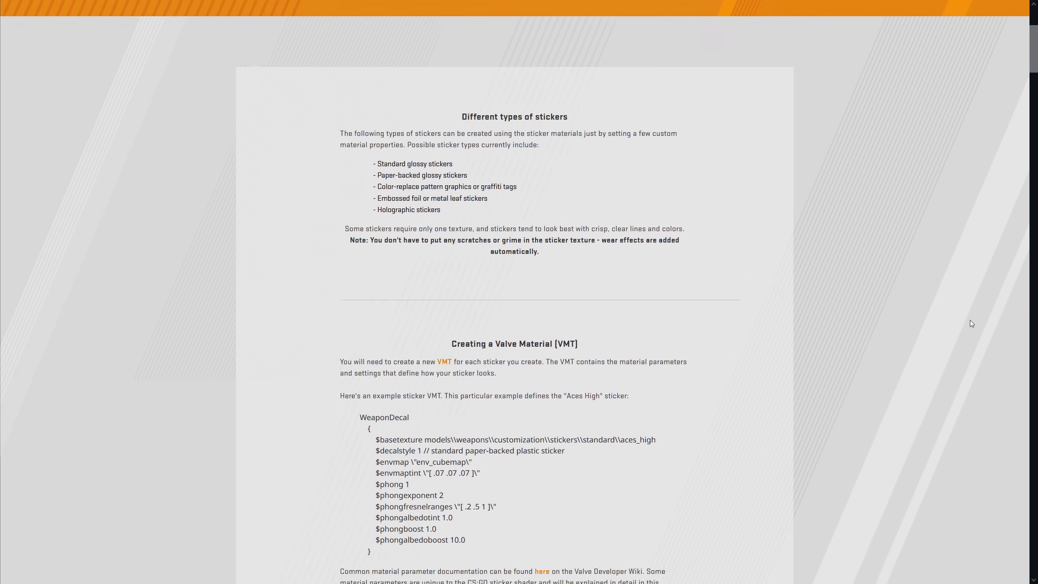
{"action": "scroll", "coordinate": [972, 322], "scroll_direction": "down", "scroll_amount": 13}
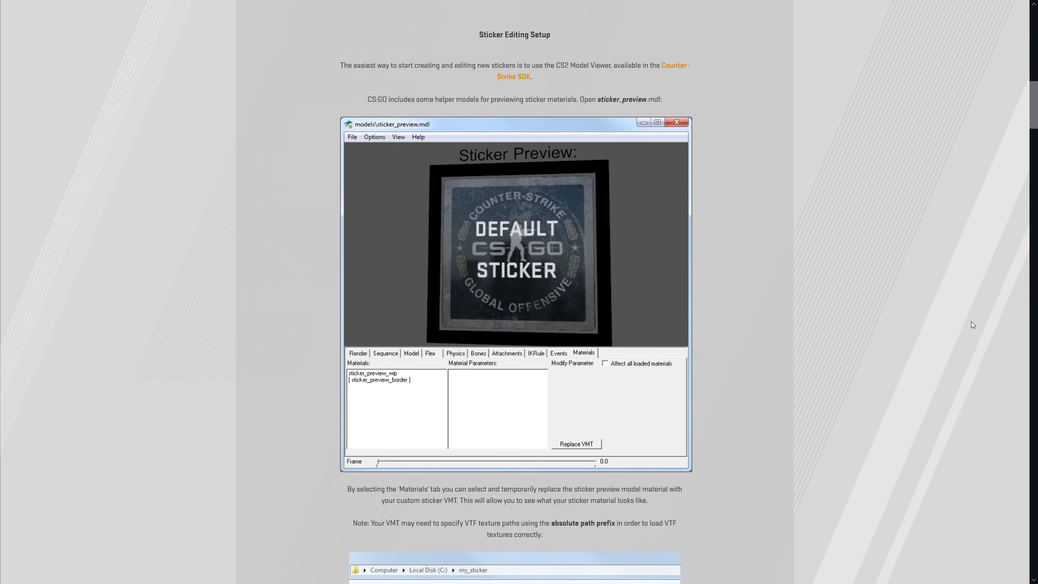
{"action": "scroll", "coordinate": [973, 325], "scroll_direction": "down", "scroll_amount": 14}
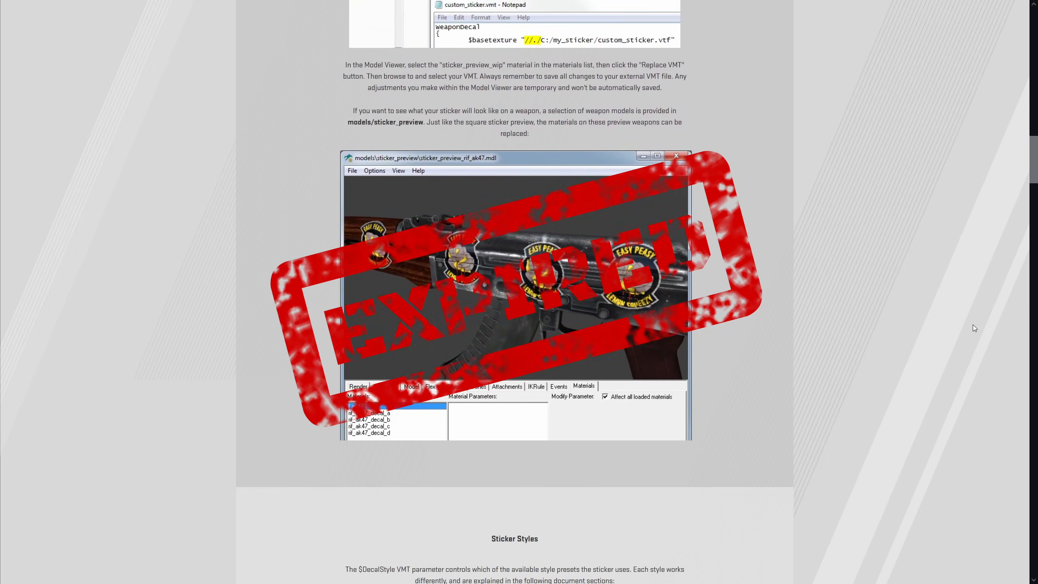
{"action": "scroll", "coordinate": [973, 326], "scroll_direction": "down", "scroll_amount": 12}
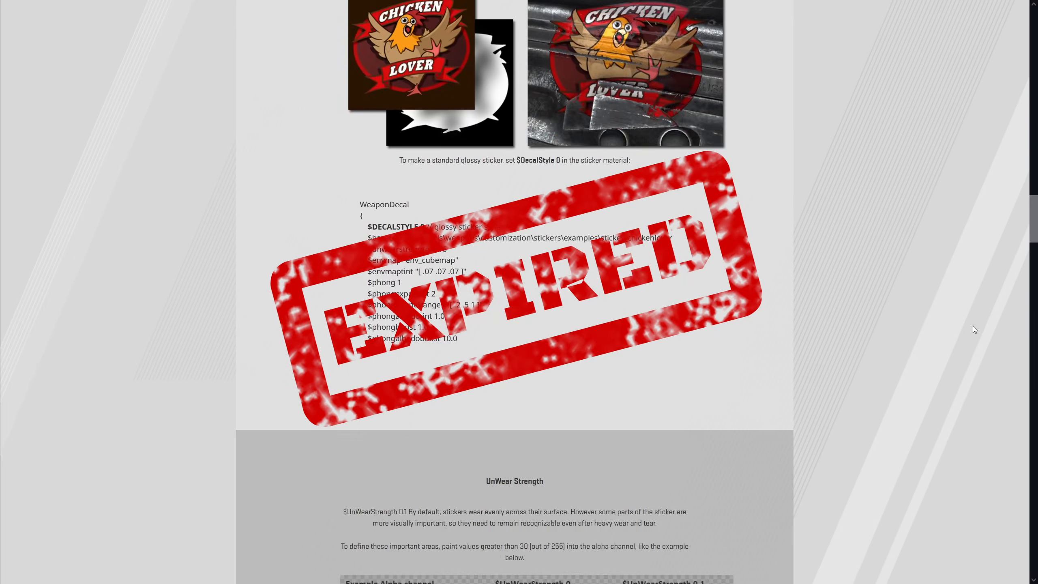
{"action": "scroll", "coordinate": [974, 327], "scroll_direction": "down", "scroll_amount": 17}
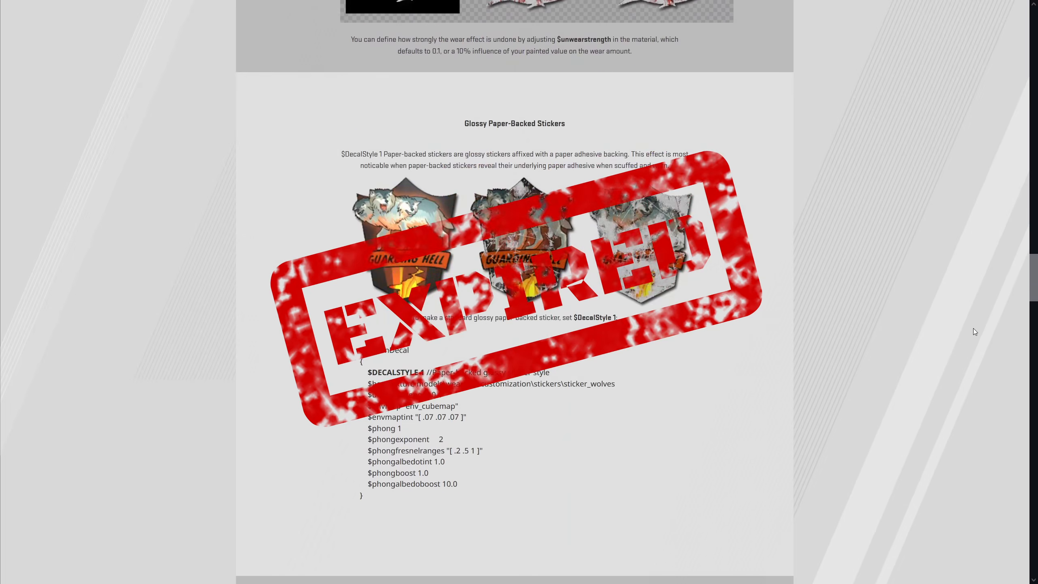
{"action": "scroll", "coordinate": [973, 327], "scroll_direction": "down", "scroll_amount": 7}
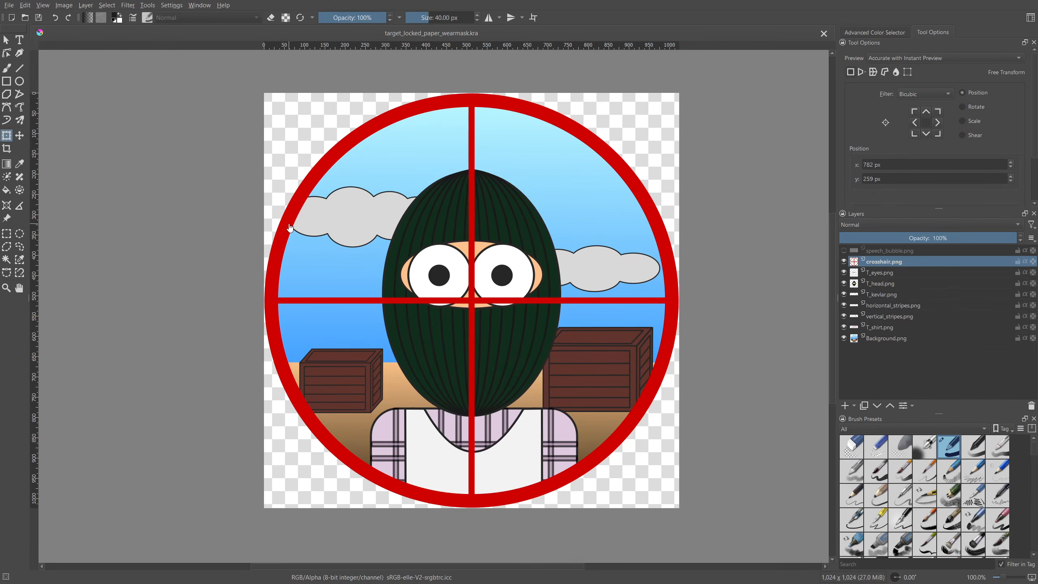
Step: In Krita, set the foreground colour to white (255, 255, 255) and the background colour to dark grey (30, 30, 30)
{"action": "left_click", "coordinate": [118, 13]}
{"action": "left_click", "coordinate": [116, 16]}
{"action": "left_click", "coordinate": [563, 381]}
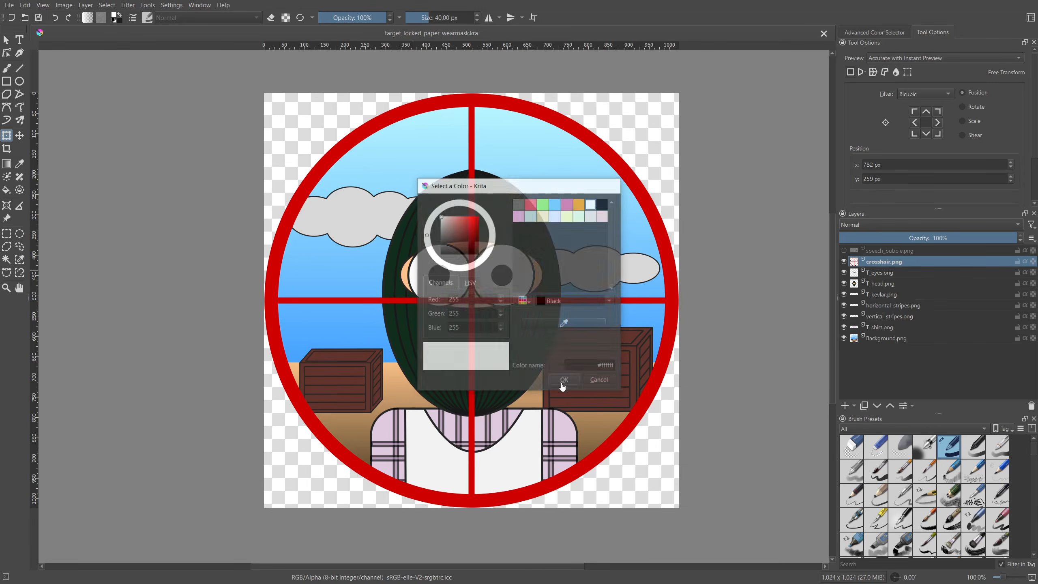
{"action": "left_click", "coordinate": [120, 21]}
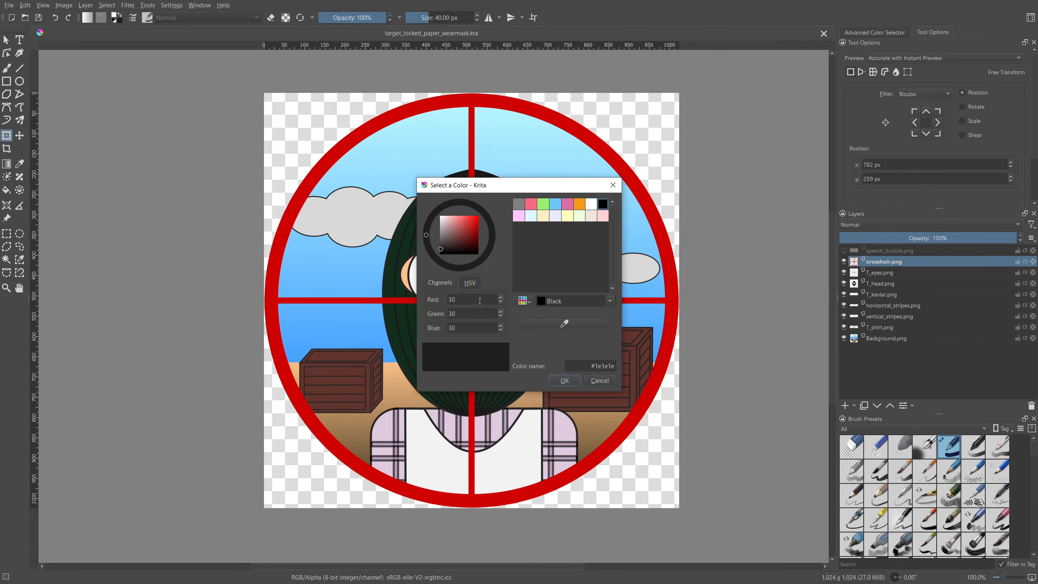
{"action": "left_click", "coordinate": [569, 380]}
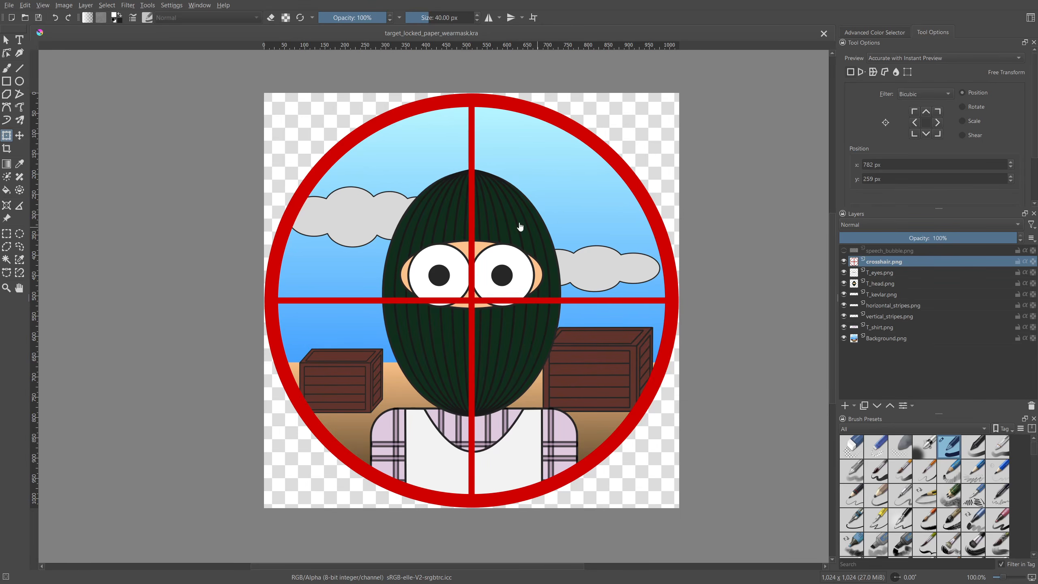
Step: Select the red crosshair on the crosshair.png layer by similar colour and fill it with the dark grey
{"action": "left_click", "coordinate": [21, 261]}
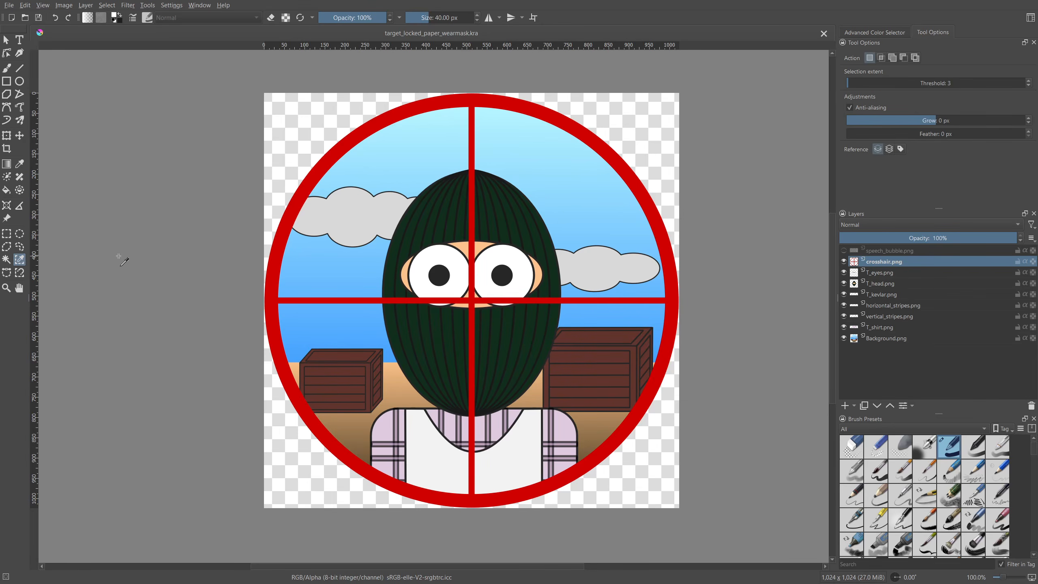
{"action": "left_click", "coordinate": [272, 281]}
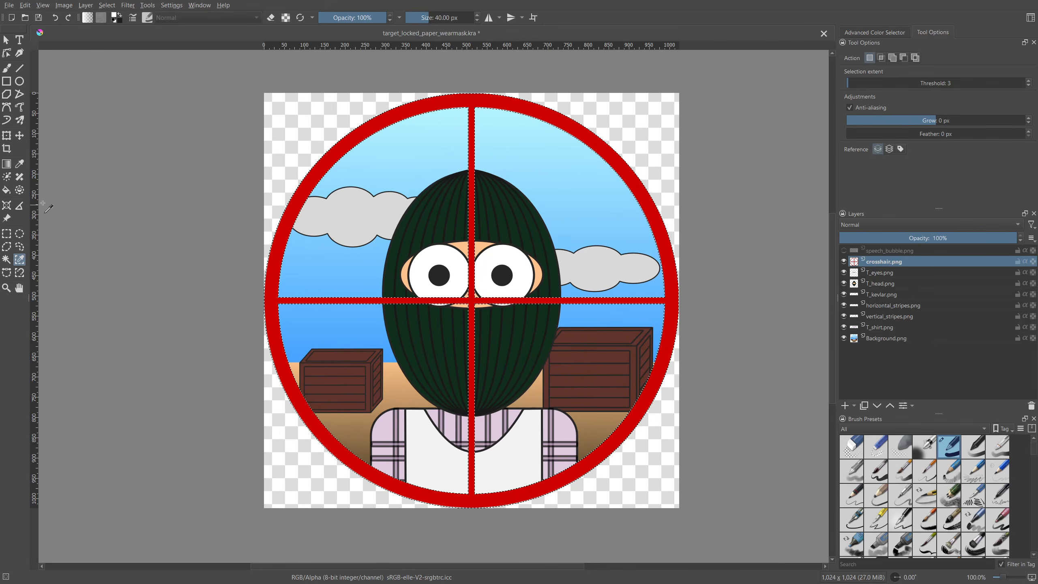
{"action": "left_click", "coordinate": [6, 189]}
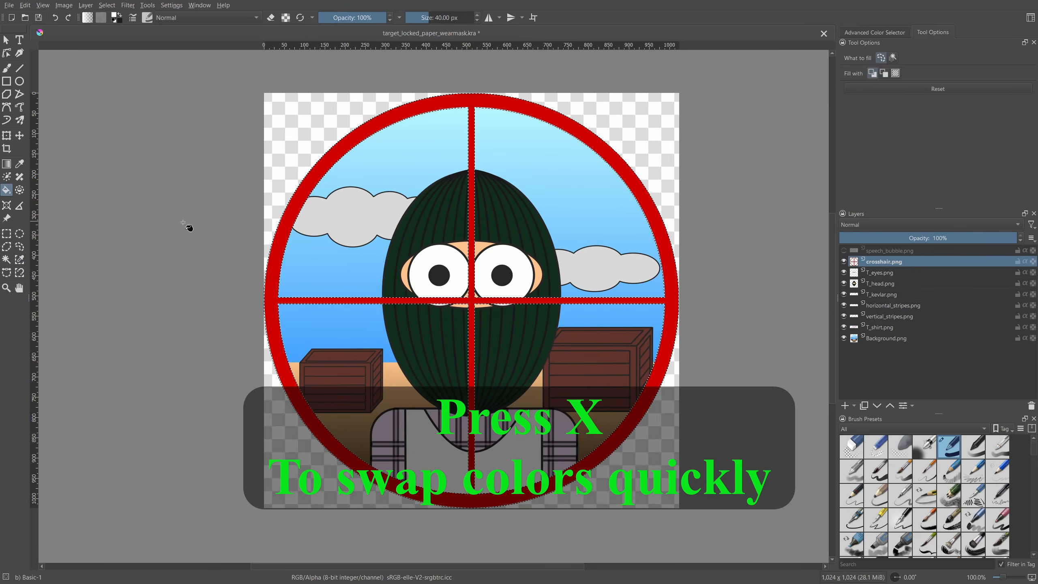
{"action": "key", "text": "x"}
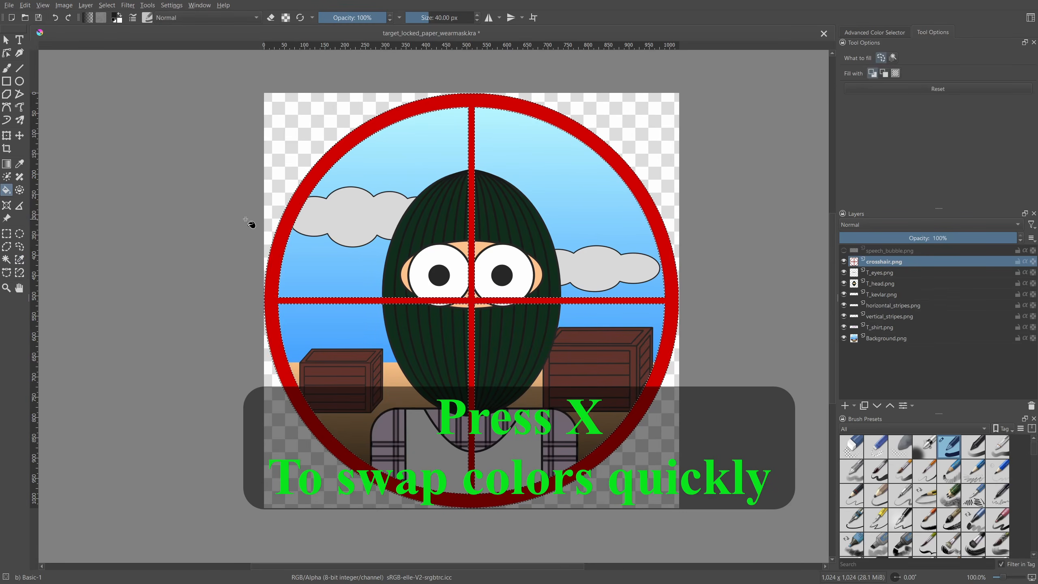
{"action": "left_click", "coordinate": [281, 232]}
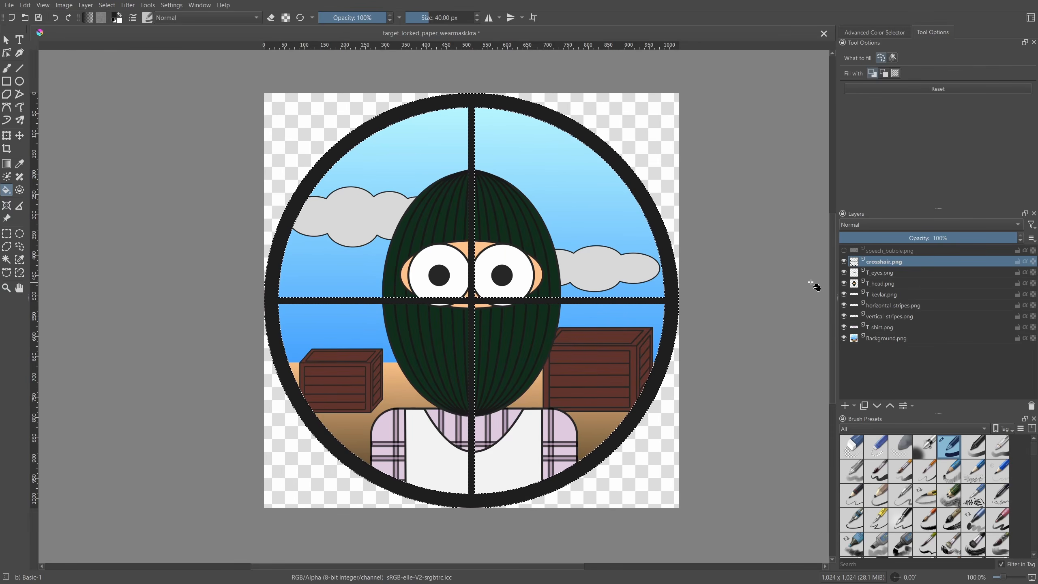
Step: Merge the character layers from T_eyes.png through T_shirt.png into a single layer
{"action": "left_click", "coordinate": [899, 272]}
{"action": "left_click", "coordinate": [896, 327], "text": "shift"}
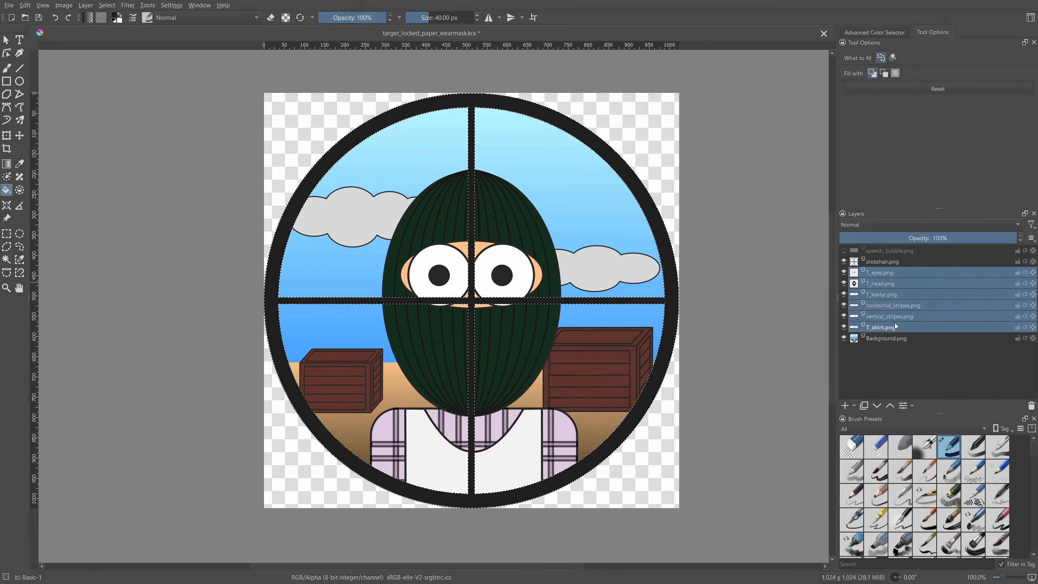
{"action": "right_click", "coordinate": [896, 271]}
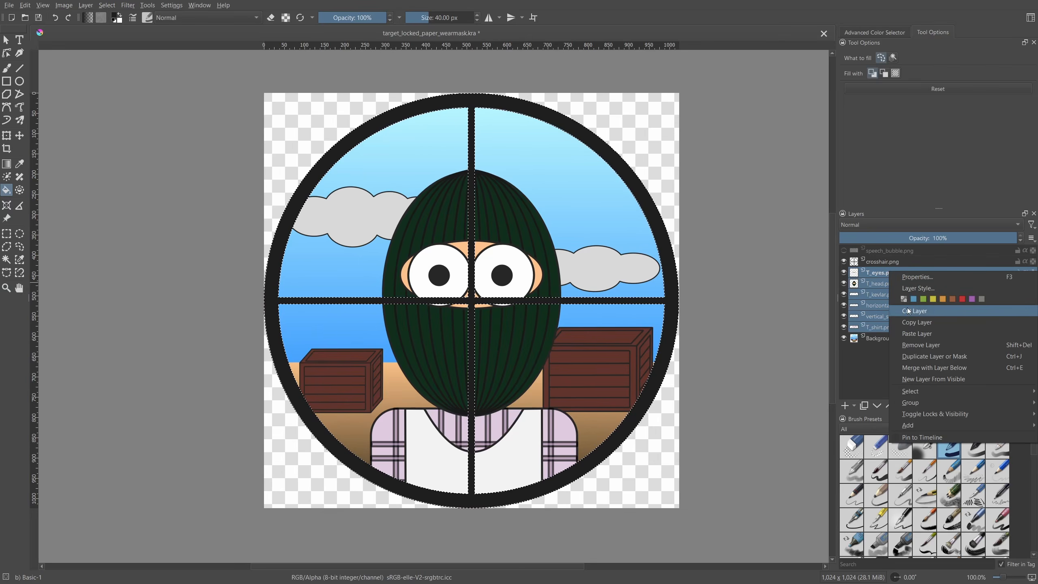
{"action": "left_click", "coordinate": [927, 367]}
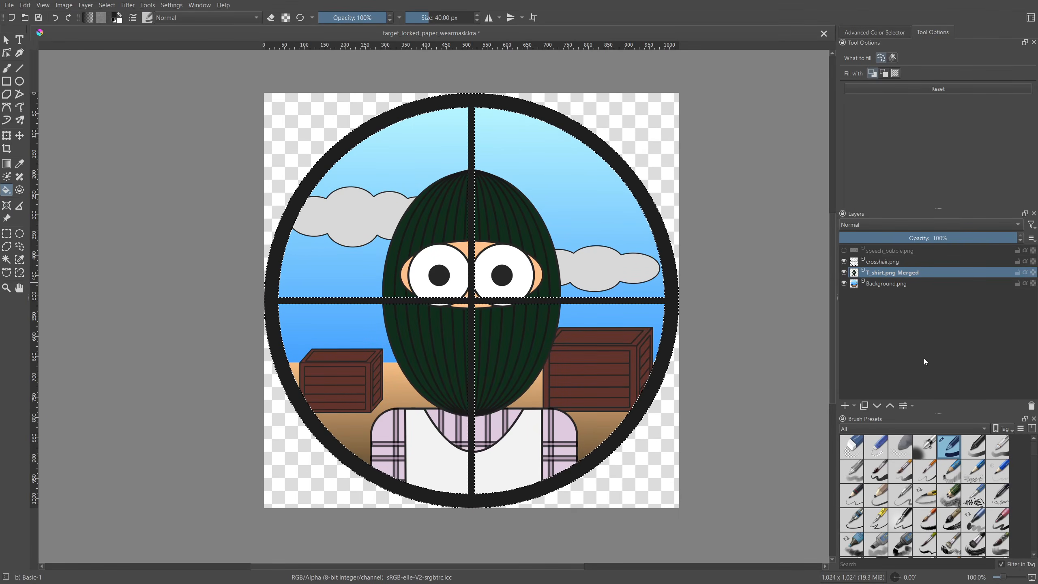
Step: Select the transparent area around the merged character, invert the selection and fill the character silhouette with white
{"action": "left_click", "coordinate": [25, 262]}
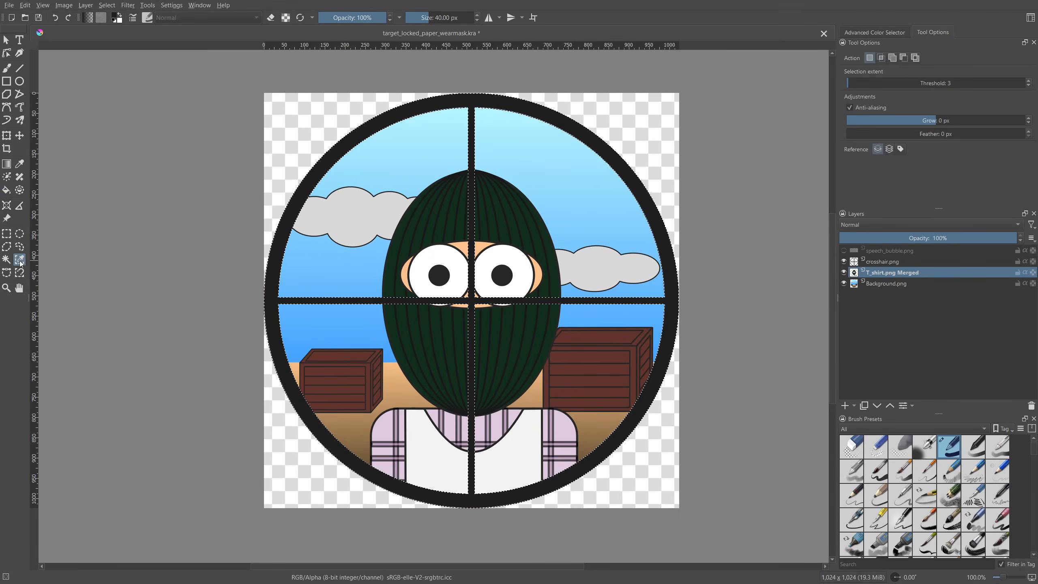
{"action": "left_click", "coordinate": [343, 260]}
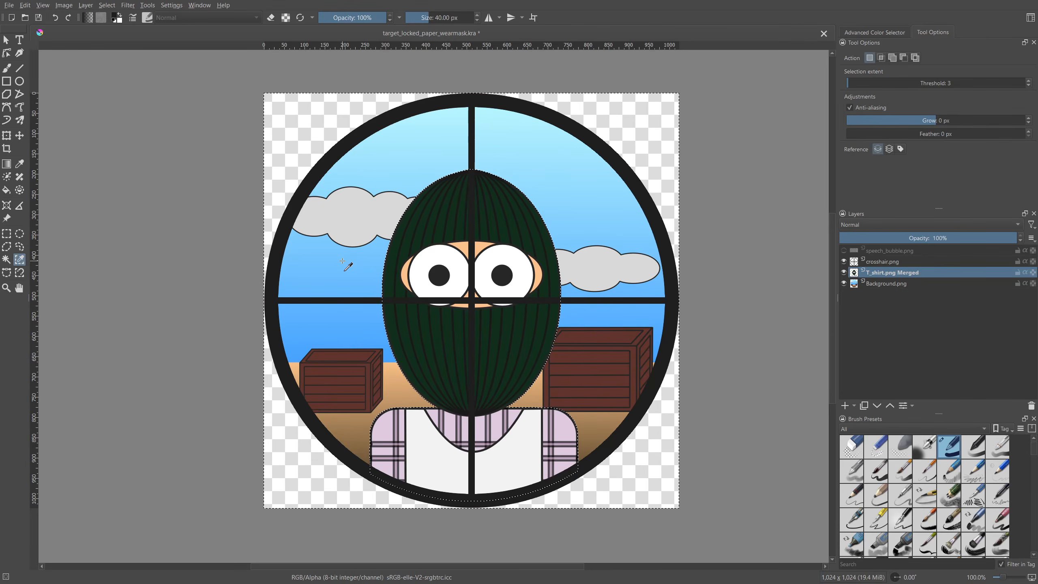
{"action": "key", "text": "ctrl+shift+i"}
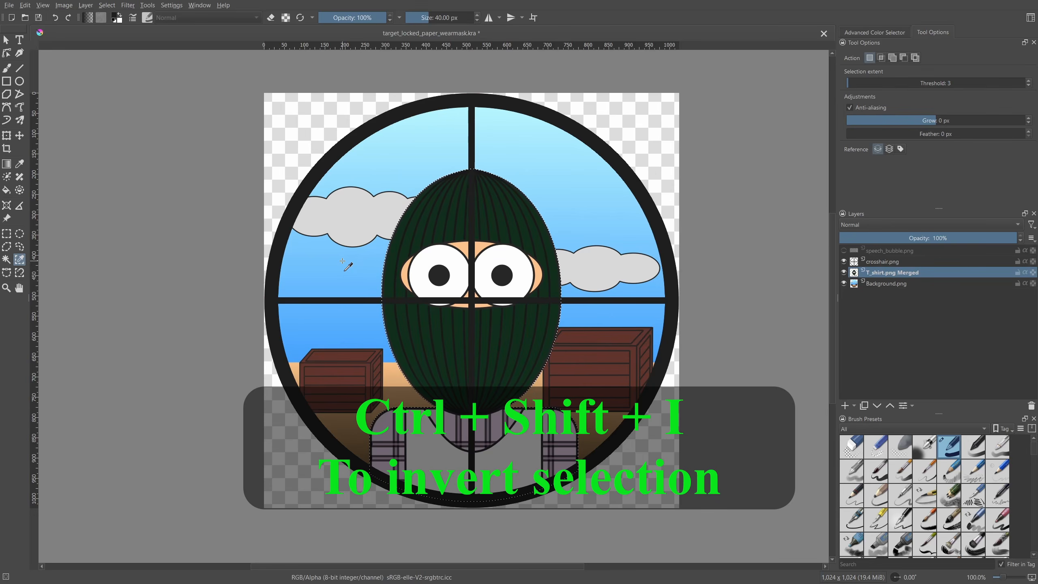
{"action": "key", "text": "x"}
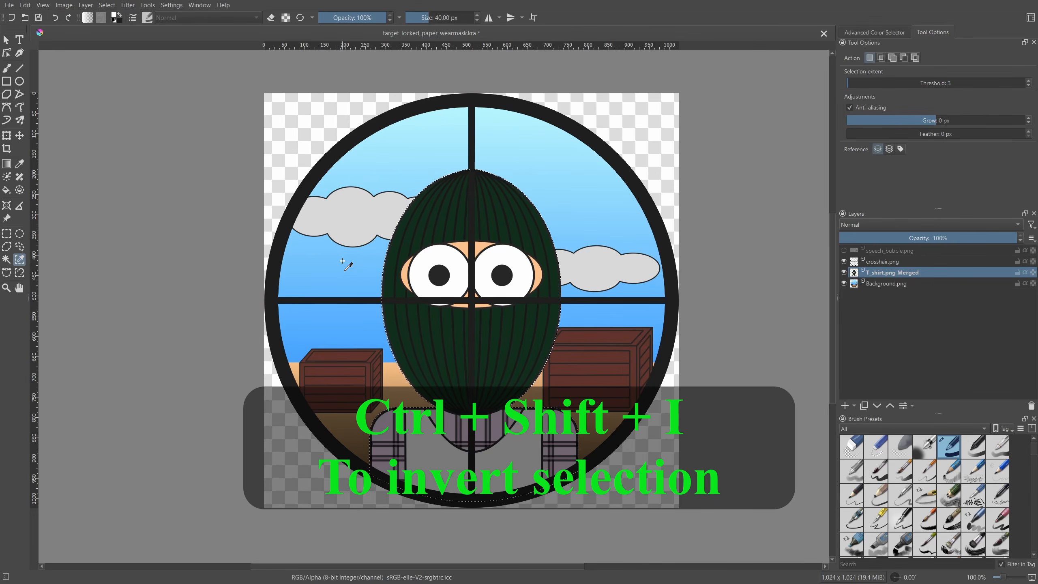
{"action": "key", "text": "f"}
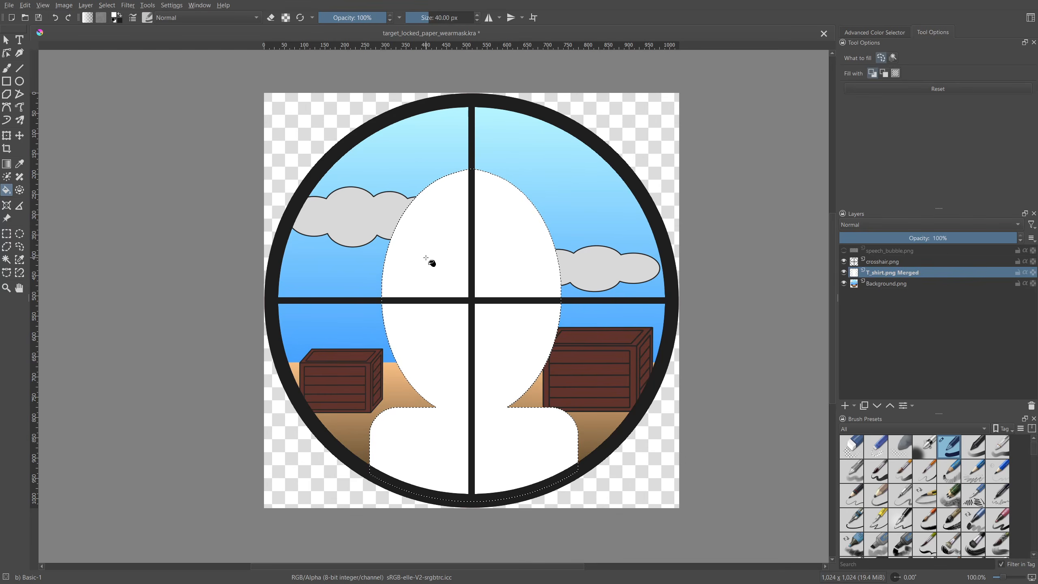
Step: Select the circular background on the Background.png layer, fill it with the dark grey, and show the speech_bubble.png layer
{"action": "left_click", "coordinate": [878, 284]}
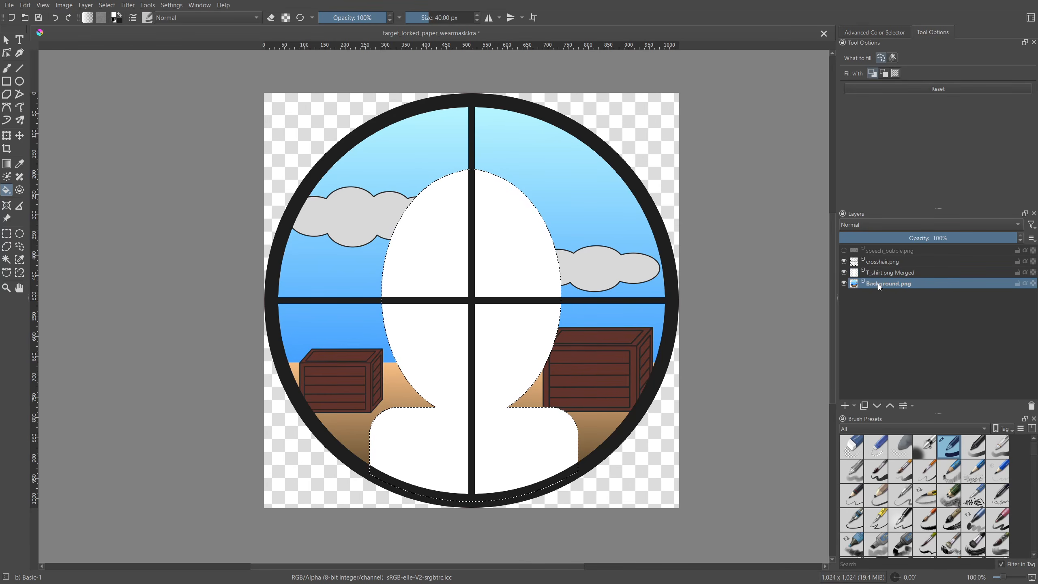
{"action": "left_click", "coordinate": [19, 259]}
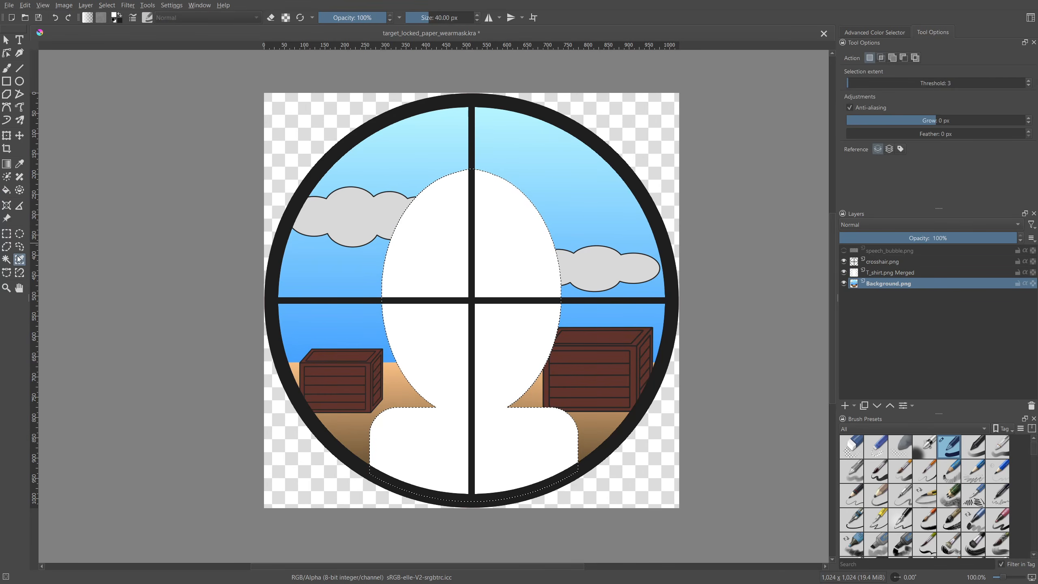
{"action": "left_click", "coordinate": [298, 165]}
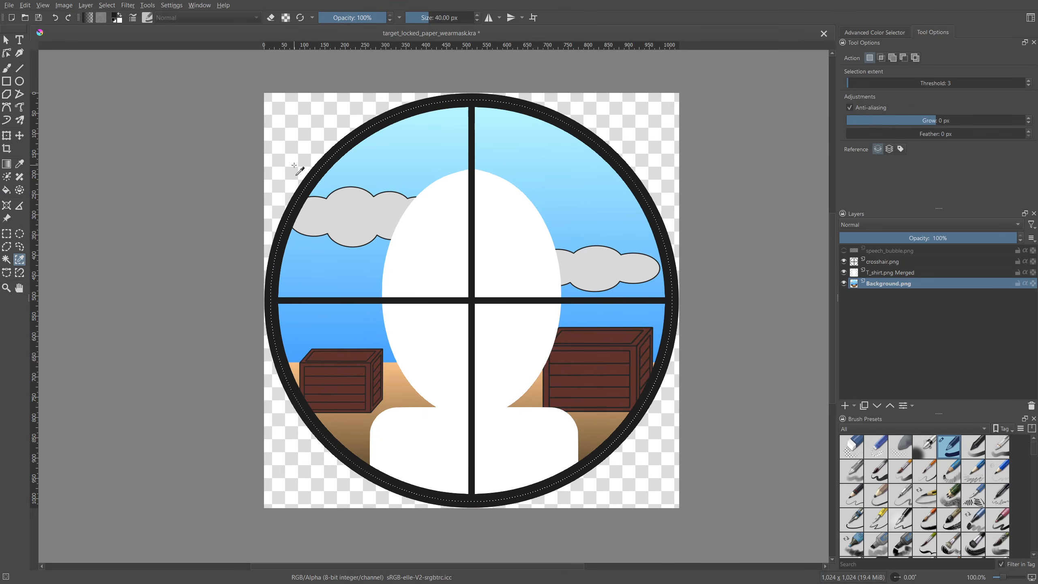
{"action": "left_click", "coordinate": [7, 190]}
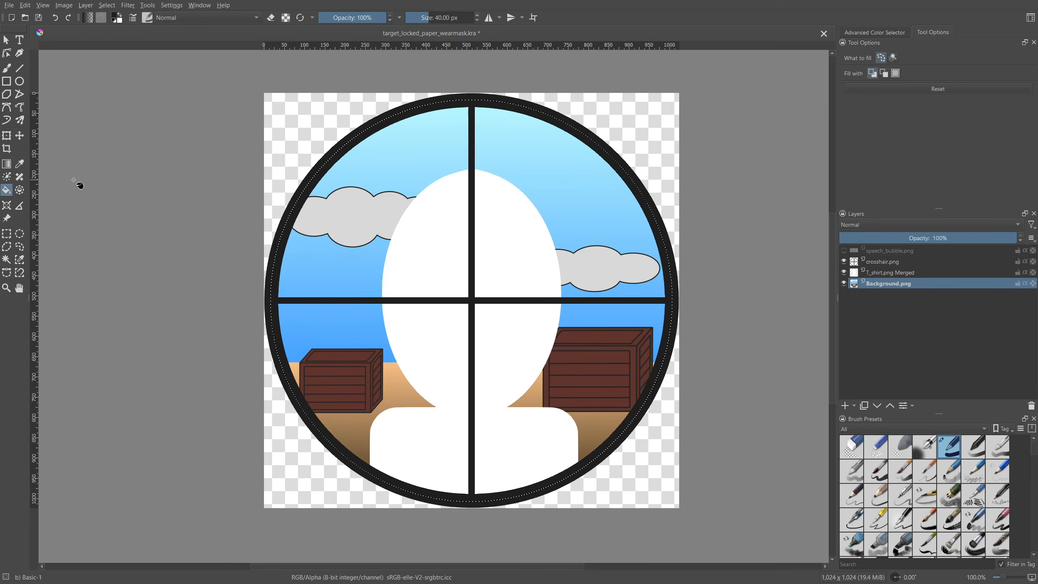
{"action": "left_click", "coordinate": [307, 237]}
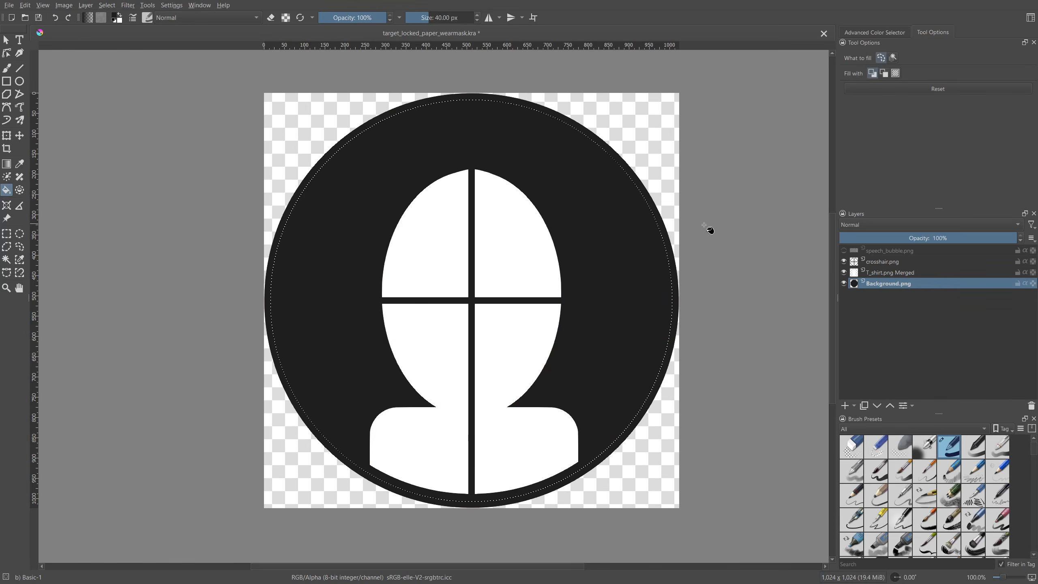
{"action": "left_click", "coordinate": [843, 250]}
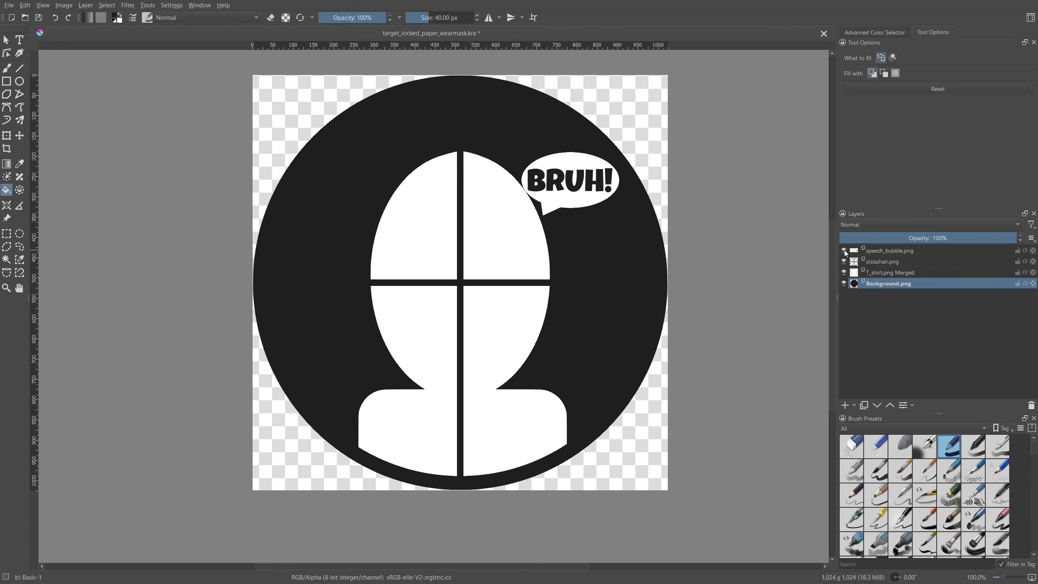
Step: Add a new paint layer beneath Background.png, set the foreground colour to black (#000000) and fill the new layer with it
{"action": "left_click", "coordinate": [845, 405]}
{"action": "left_click", "coordinate": [877, 404]}
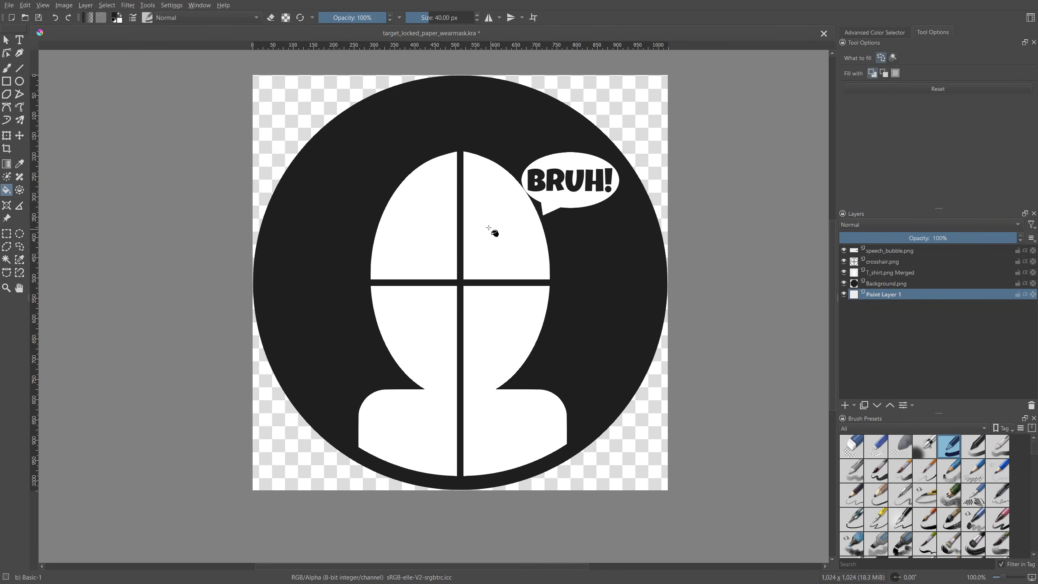
{"action": "left_click", "coordinate": [109, 16]}
{"action": "left_click", "coordinate": [449, 268]}
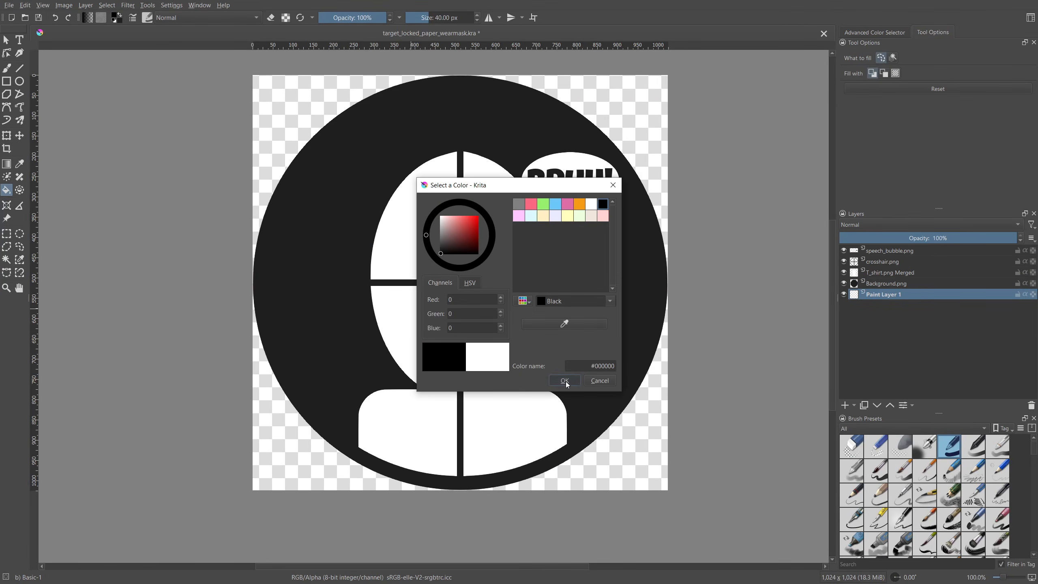
{"action": "left_click", "coordinate": [565, 381]}
{"action": "left_click", "coordinate": [315, 119]}
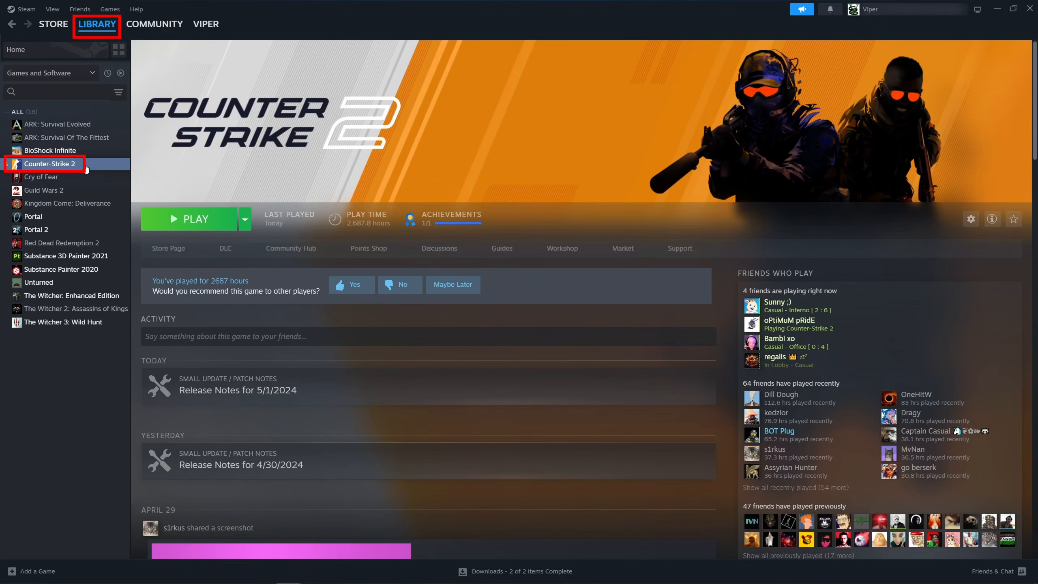
Step: In Steam, check in Counter-Strike 2's properties whether the Workshop Tools DLC is set to install, and close the properties
{"action": "left_click", "coordinate": [971, 218]}
{"action": "left_click", "coordinate": [992, 288]}
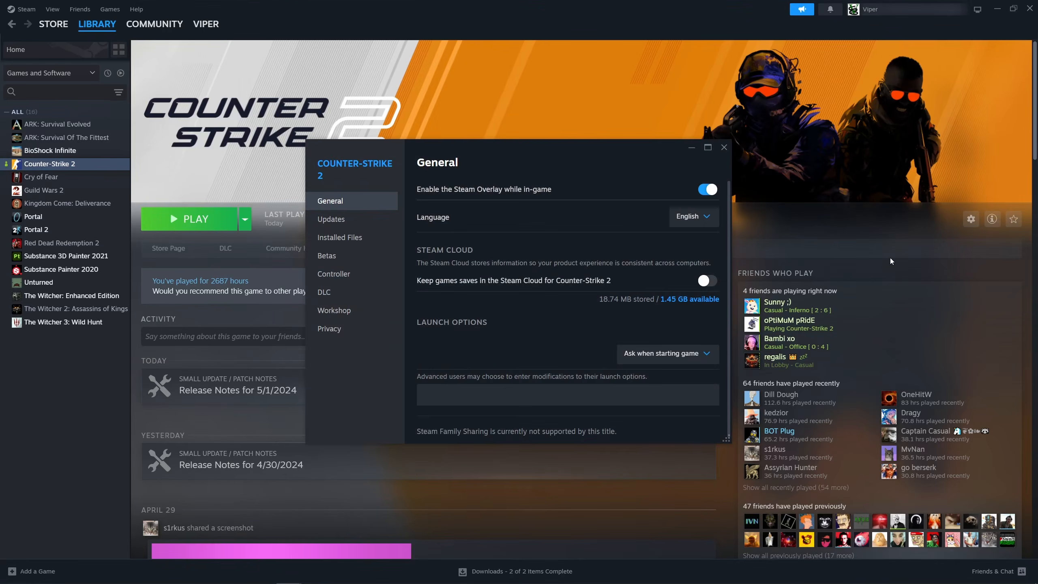
{"action": "left_click", "coordinate": [374, 293]}
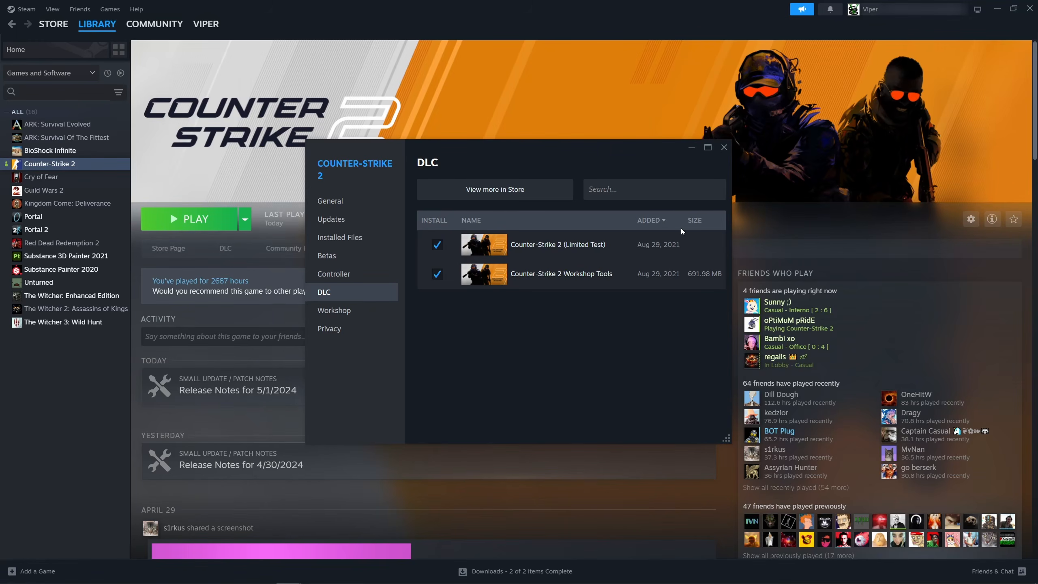
{"action": "left_click", "coordinate": [723, 147]}
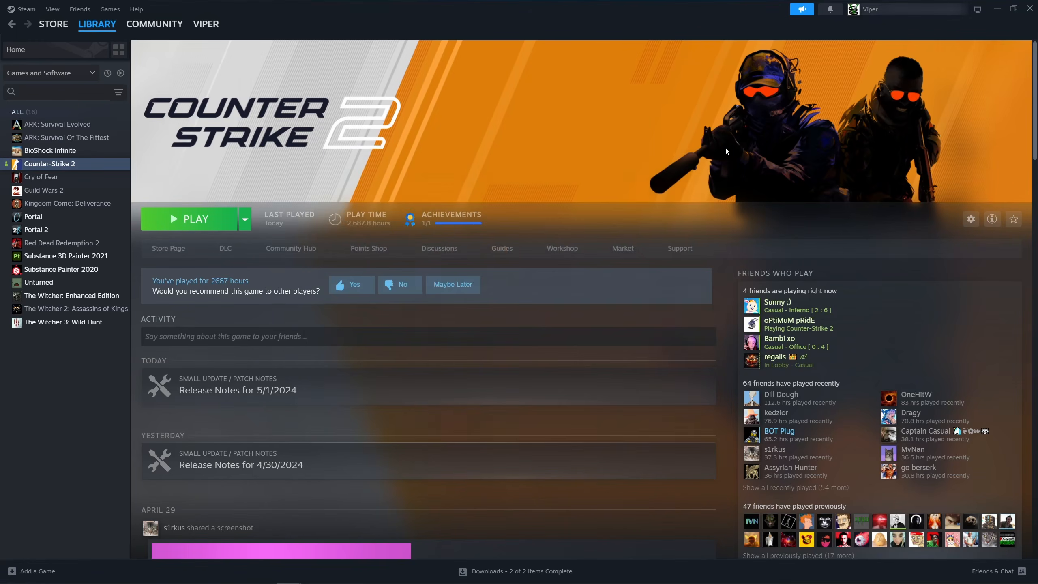
Step: Launch Counter-Strike 2 in Workshop Tools mode and open the workshop item tools
{"action": "left_click", "coordinate": [200, 226]}
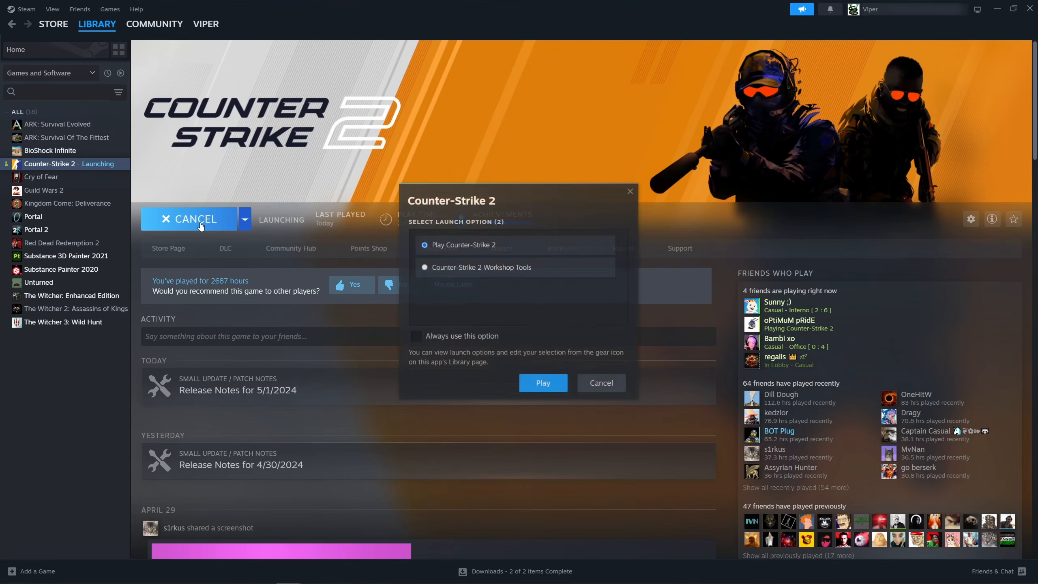
{"action": "left_click", "coordinate": [541, 383]}
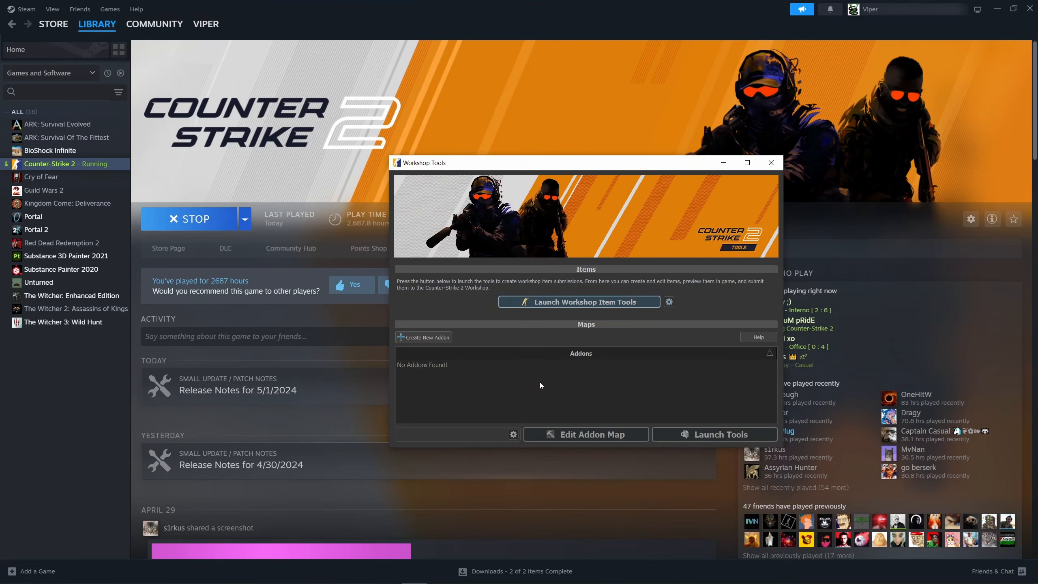
{"action": "left_click", "coordinate": [564, 302]}
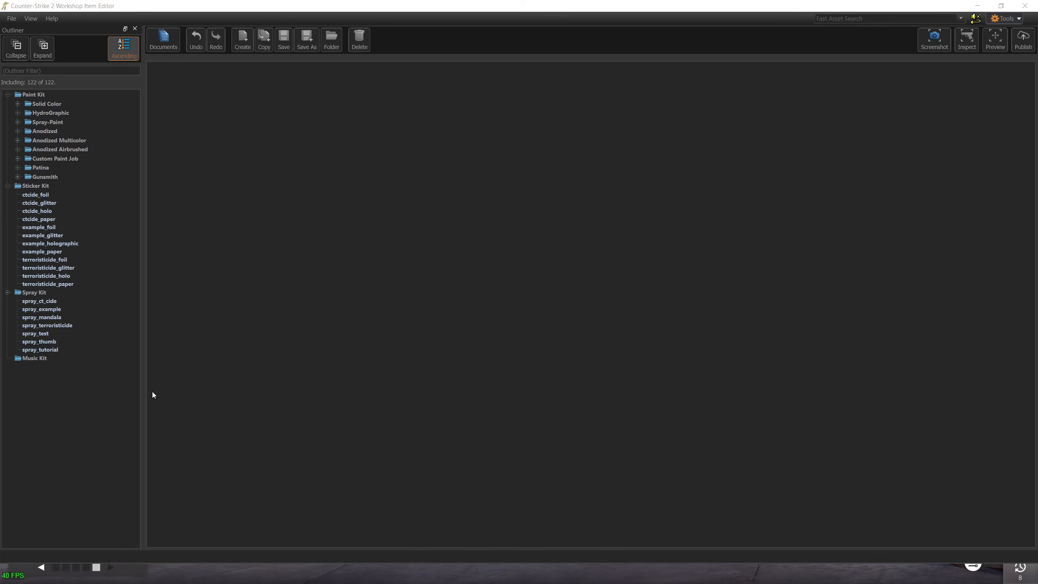
Step: Collapse the Paint Kit and Spray Kit groups and create a sticker kit named target_locked_paper
{"action": "left_click", "coordinate": [7, 94]}
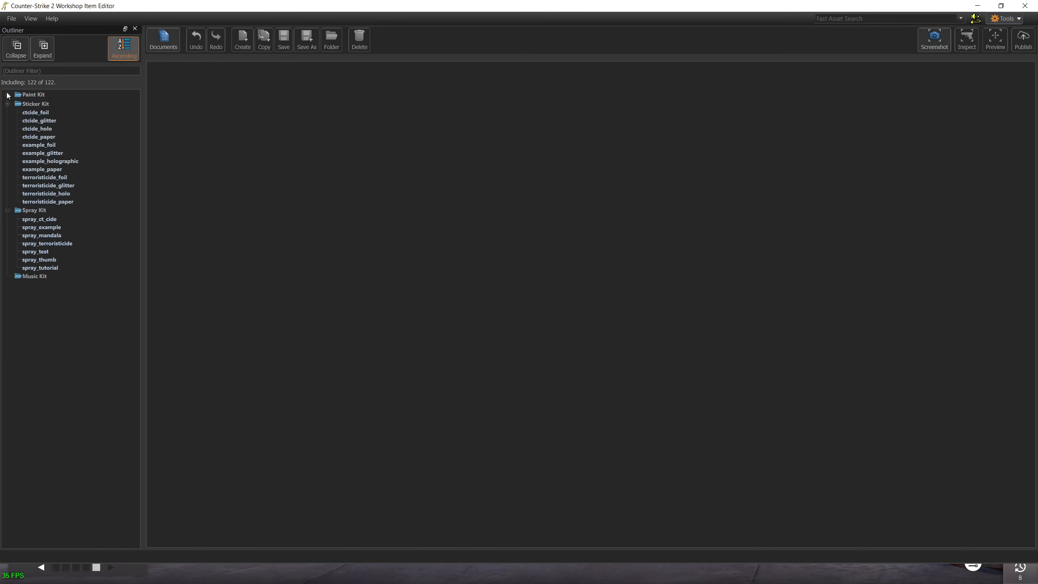
{"action": "left_click", "coordinate": [7, 210]}
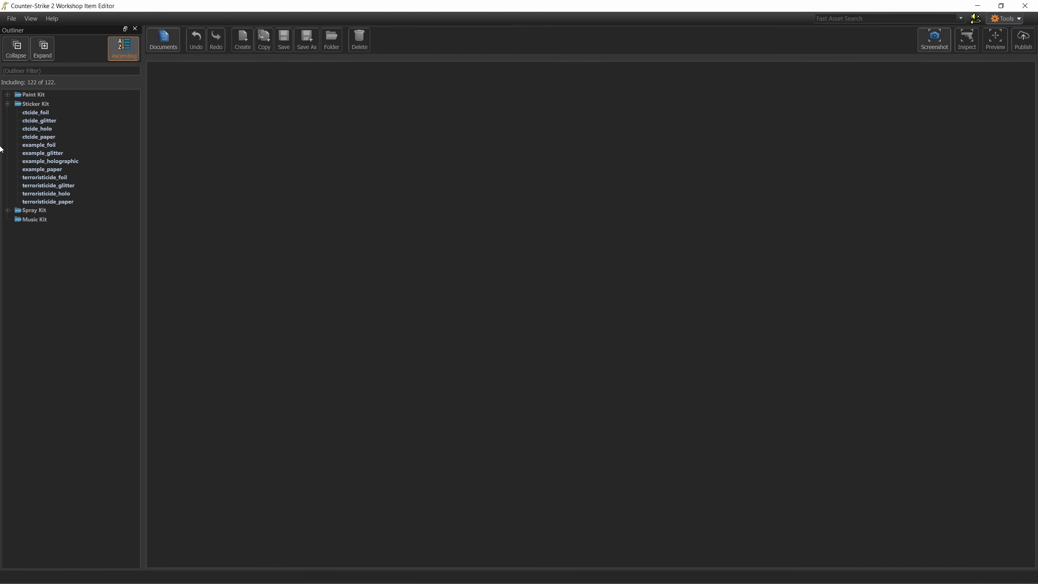
{"action": "left_click", "coordinate": [42, 103]}
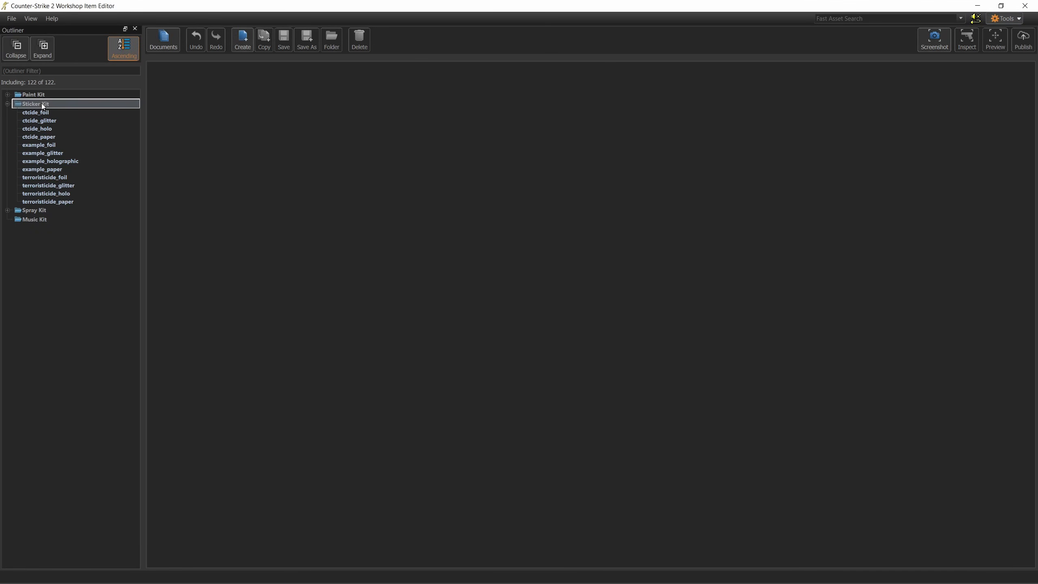
{"action": "left_click", "coordinate": [243, 37]}
{"action": "type", "text": "target"}
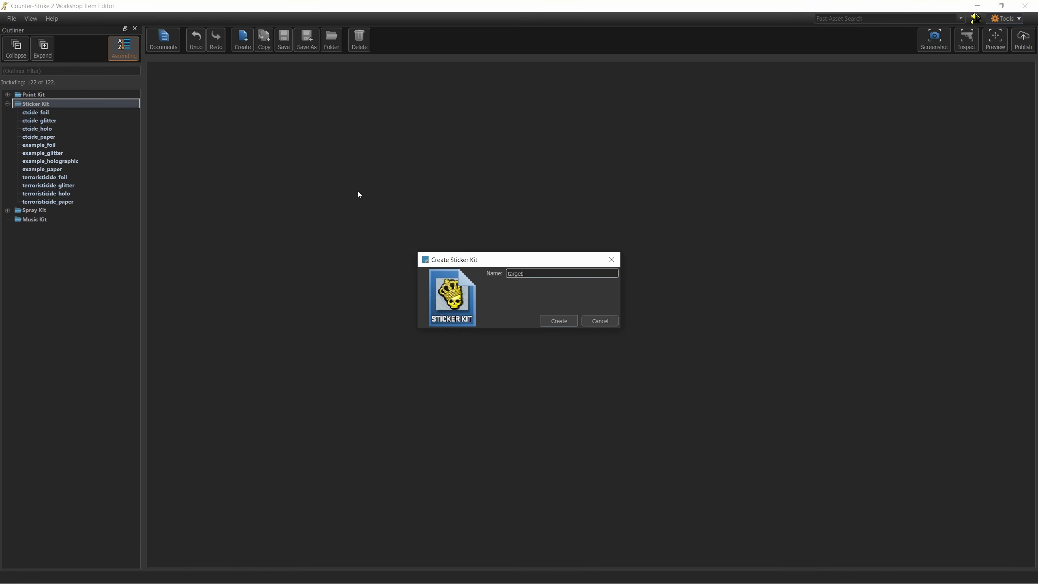
{"action": "type", "text": "_locked_paper"}
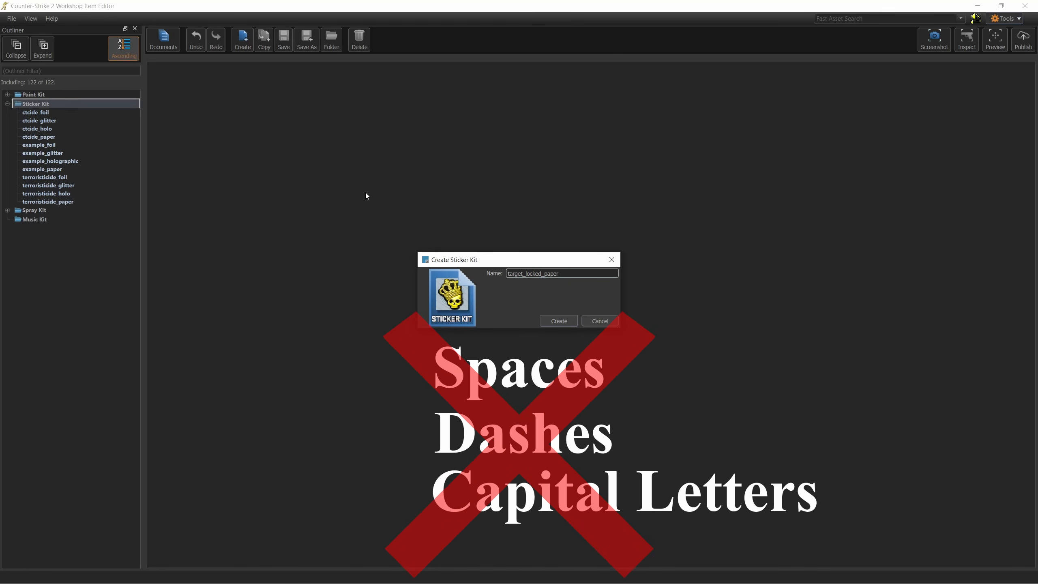
{"action": "key", "text": "Return"}
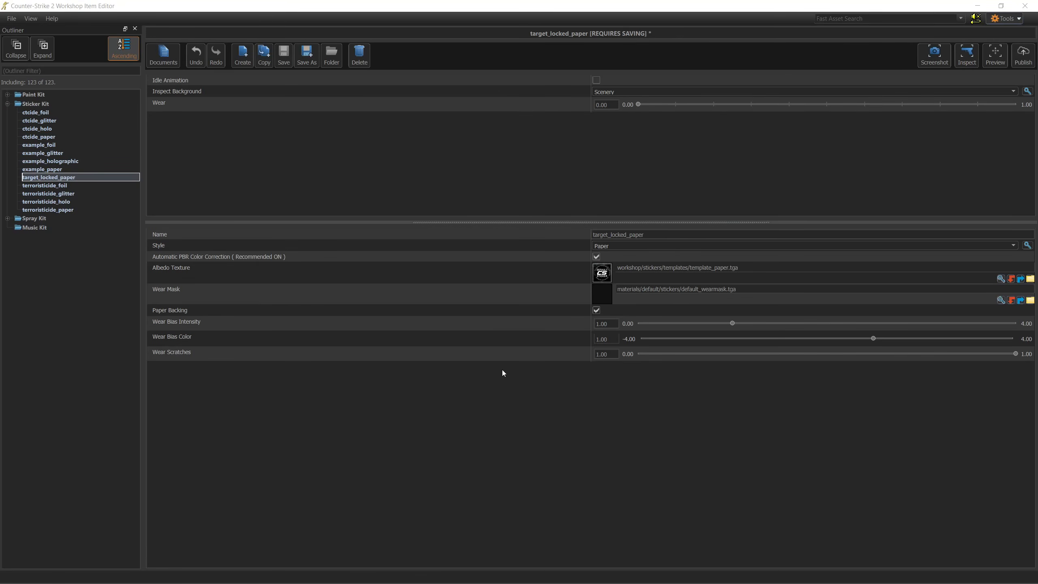
Step: Start saving the sticker kit to a new location and create and enter a target_locked folder inside my_stickers
{"action": "left_click", "coordinate": [305, 57]}
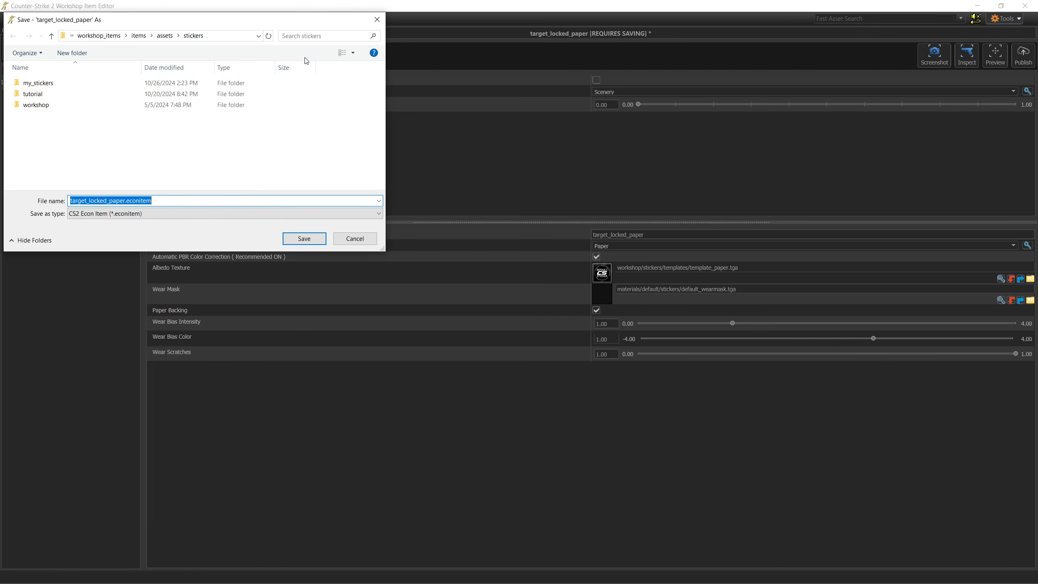
{"action": "left_click", "coordinate": [232, 34]}
{"action": "left_click", "coordinate": [258, 154]}
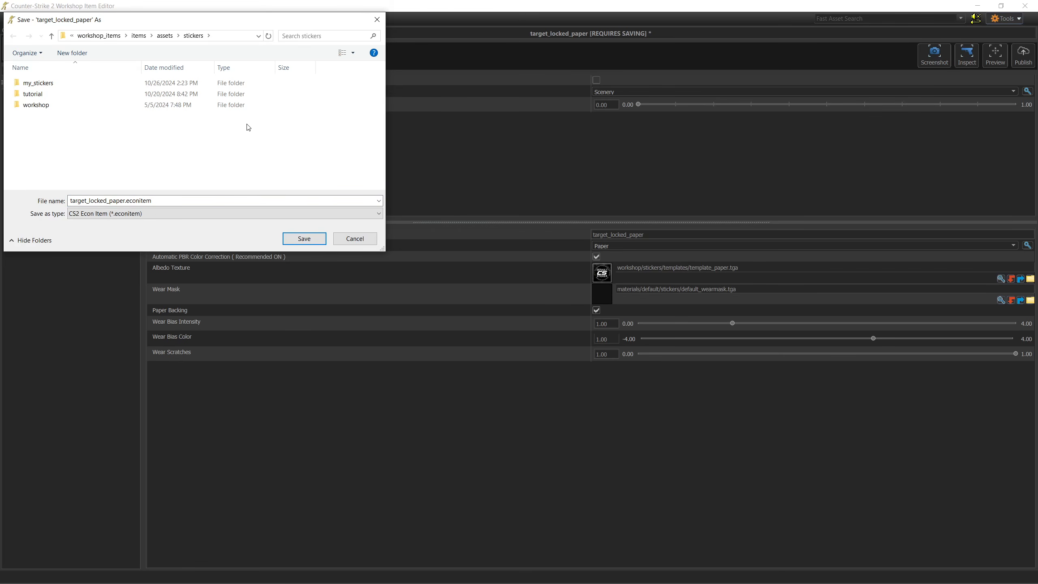
{"action": "double_click", "coordinate": [61, 83]}
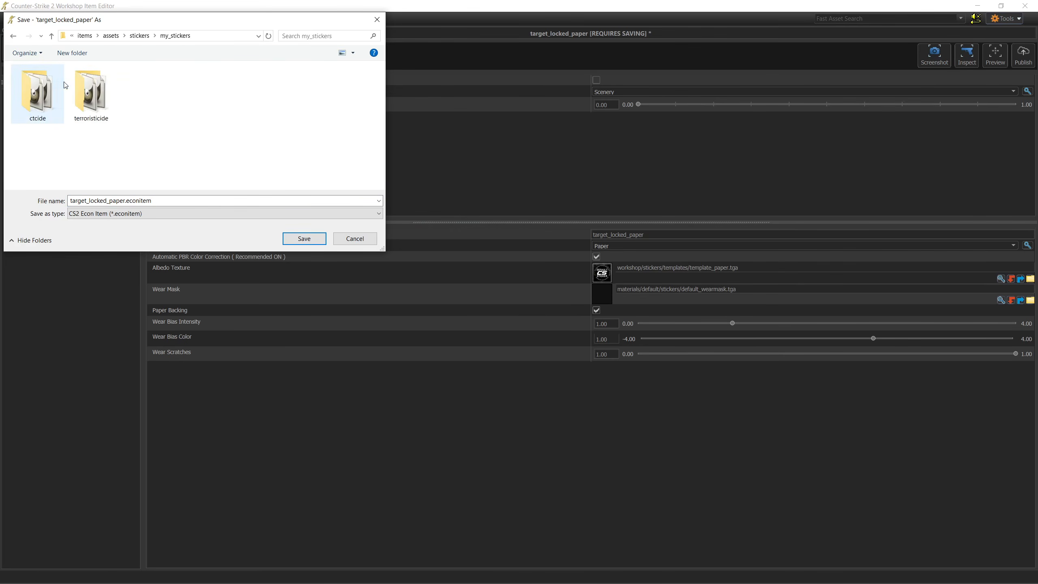
{"action": "left_click", "coordinate": [57, 56]}
{"action": "type", "text": "tar"}
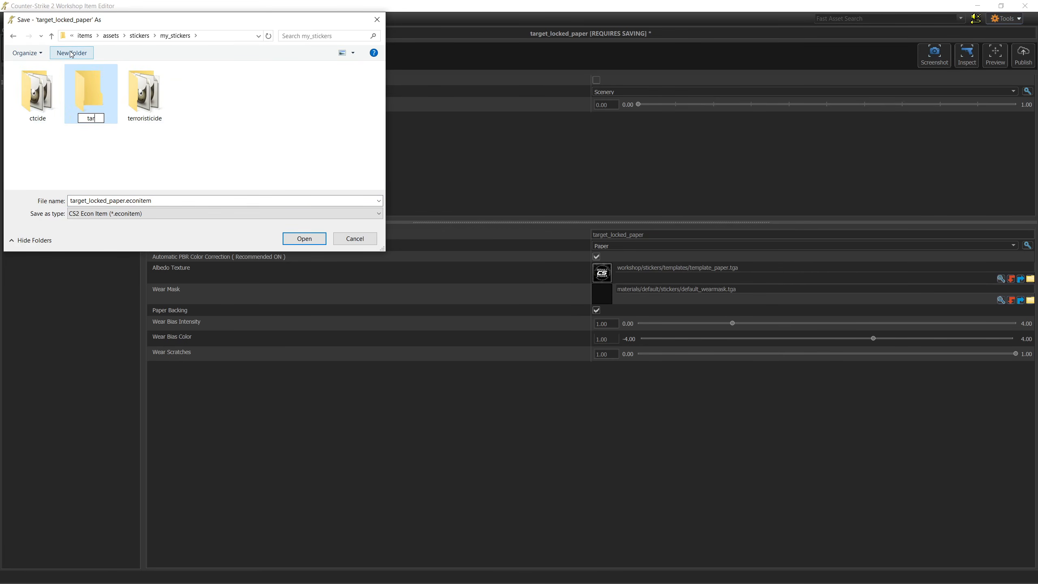
{"action": "type", "text": "get_locked"}
{"action": "key", "text": "Return"}
{"action": "double_click", "coordinate": [82, 83]}
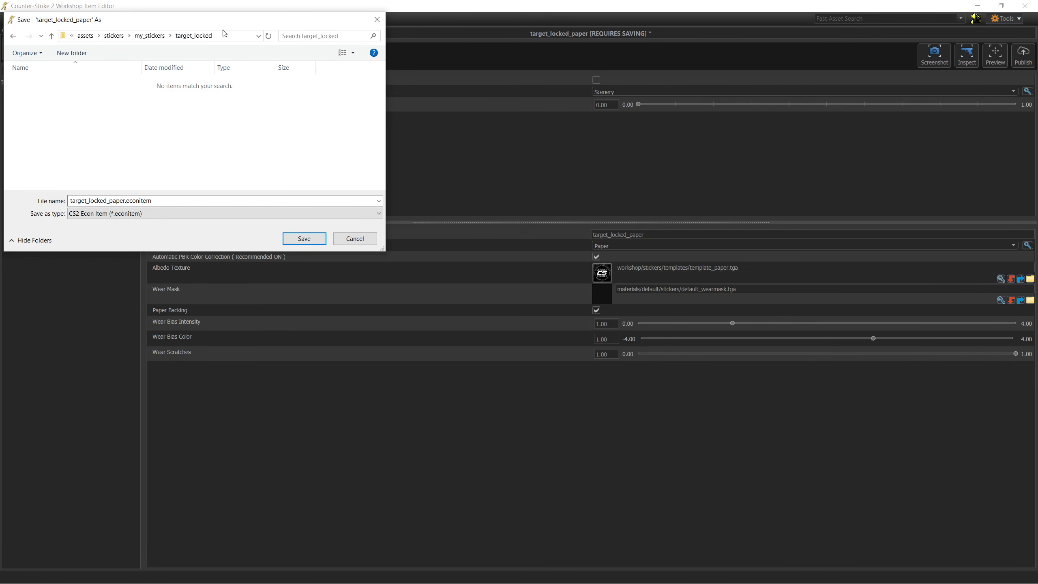
Step: Save target_locked_paper.econitem in the target_locked folder and paste target_locked_paper_albedo.tga and target_locked_paper_wearmask.tga into that folder
{"action": "left_click", "coordinate": [231, 35]}
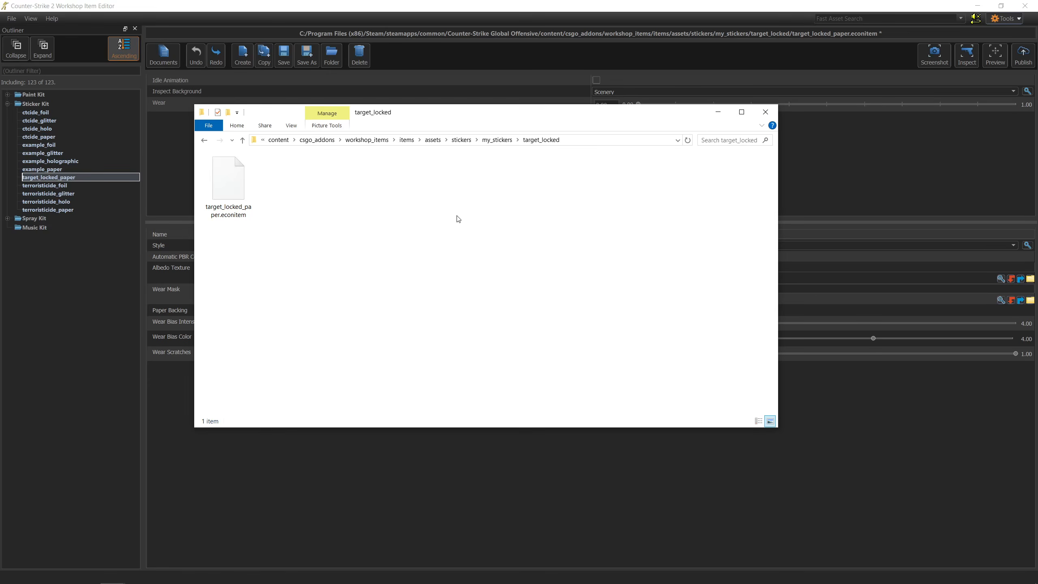
{"action": "key", "text": "ctrl+v"}
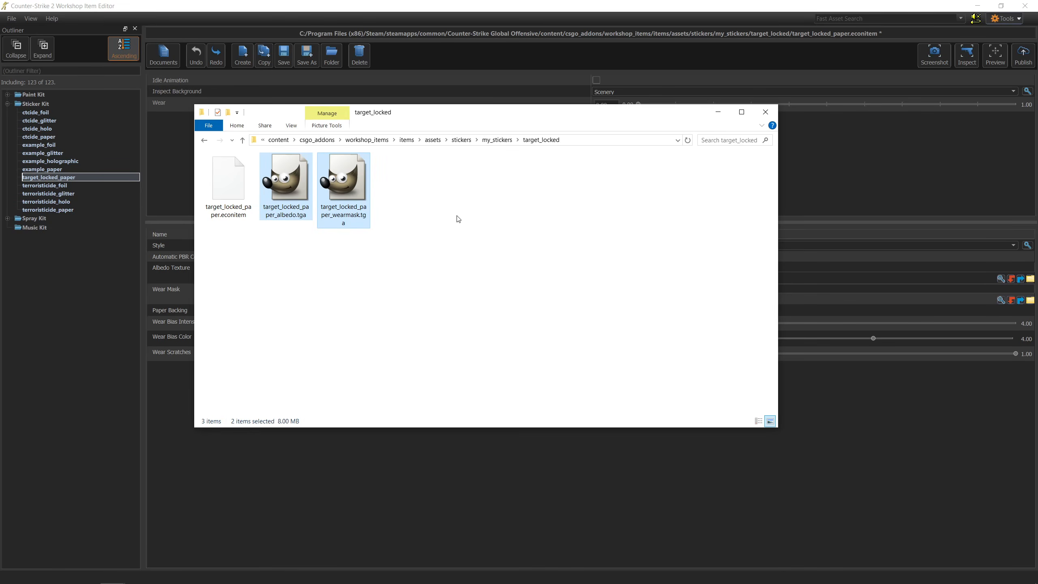
{"action": "left_click", "coordinate": [532, 447]}
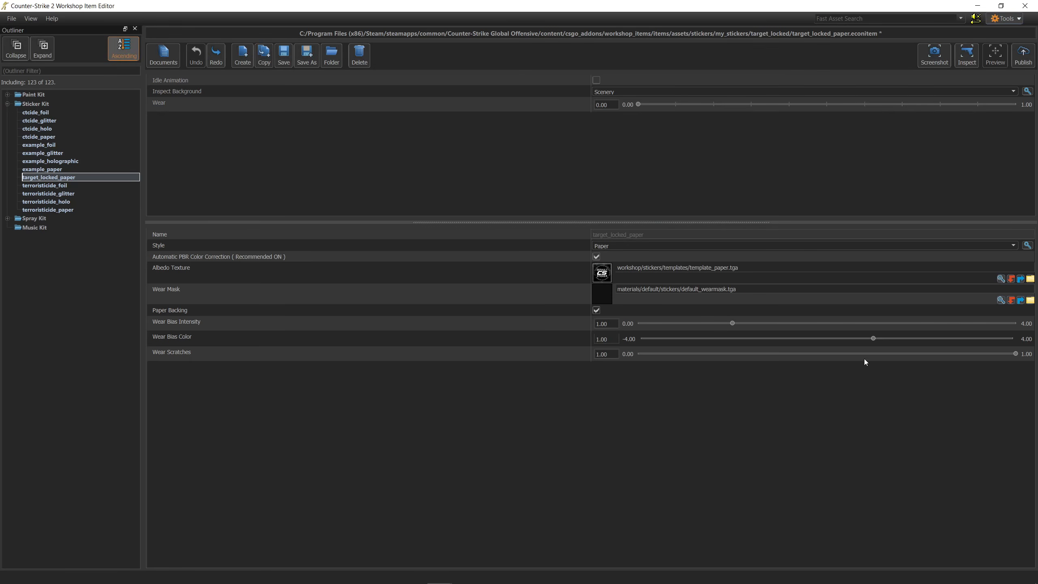
Step: Filter the texture assets for "target" and assign target_locked_paper_albedo.tga as the sticker kit's Albedo Texture
{"action": "left_click", "coordinate": [1001, 279]}
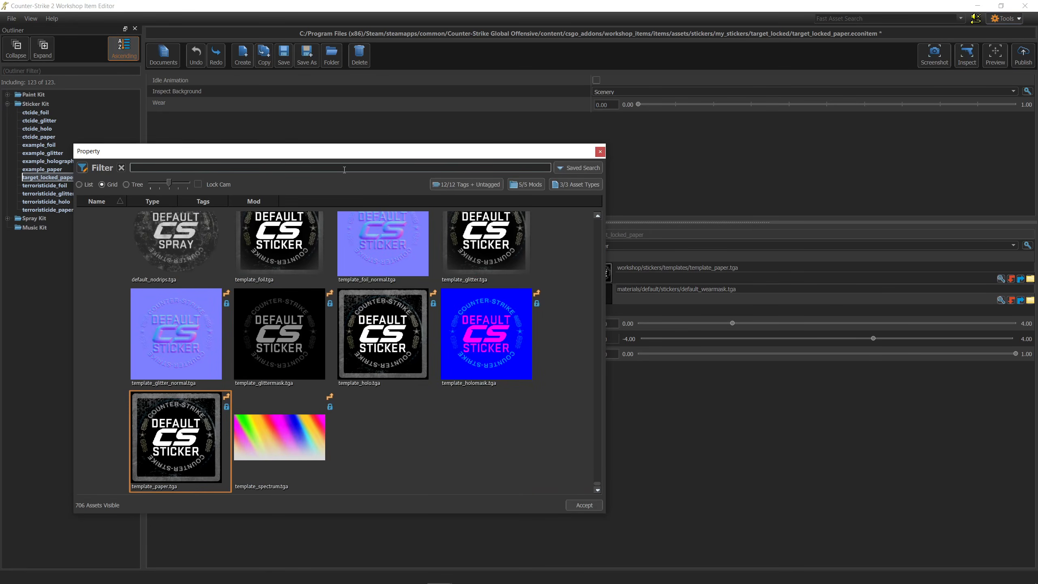
{"action": "type", "text": "target"}
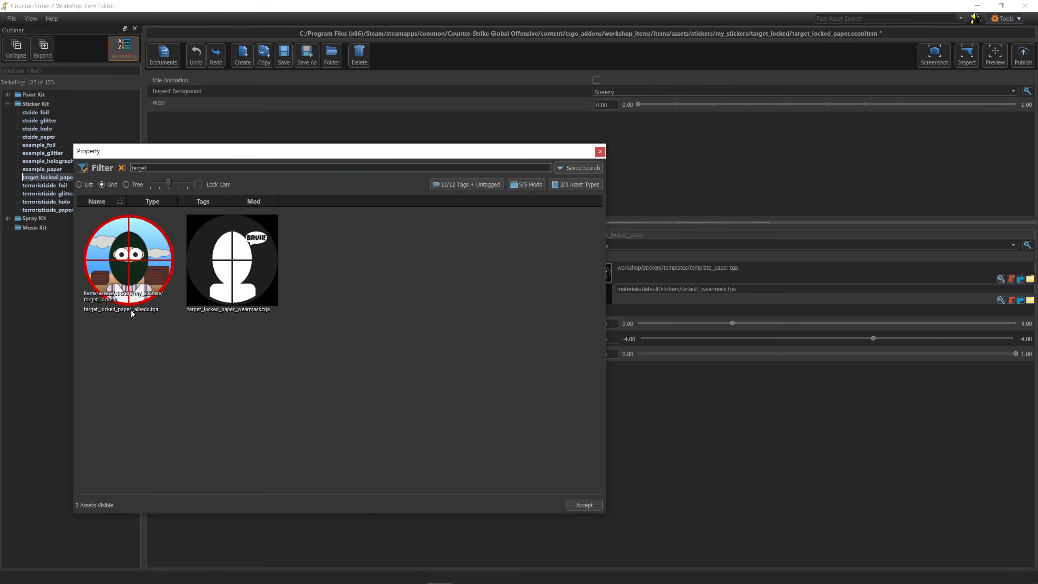
{"action": "left_click", "coordinate": [143, 277]}
{"action": "double_click", "coordinate": [144, 278]}
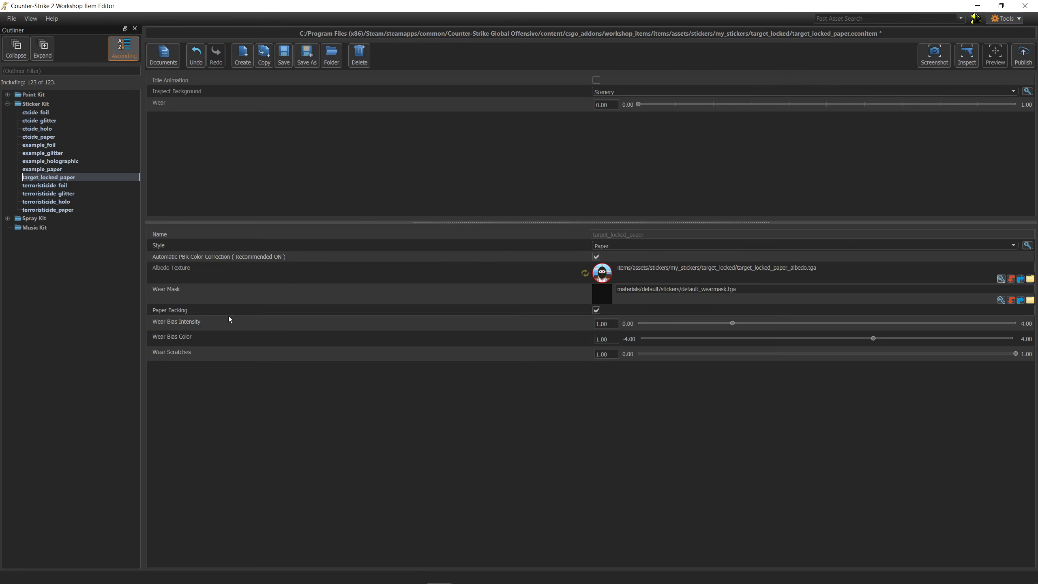
Step: Assign target_locked_paper_wearmask.tga as the sticker kit's Wear Mask and open the sticker in the in-game inspect view
{"action": "left_click", "coordinate": [1001, 300]}
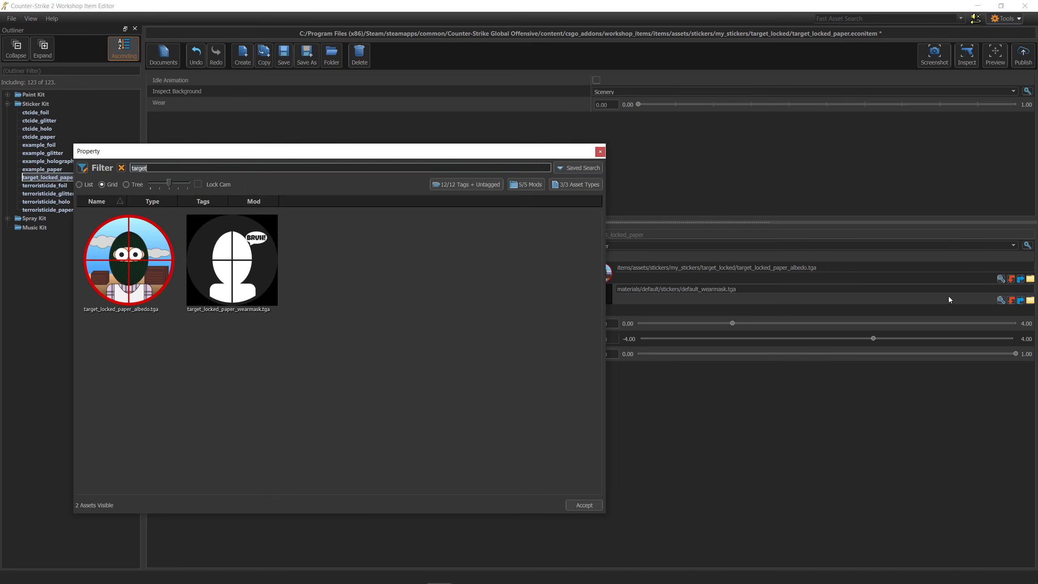
{"action": "double_click", "coordinate": [263, 274]}
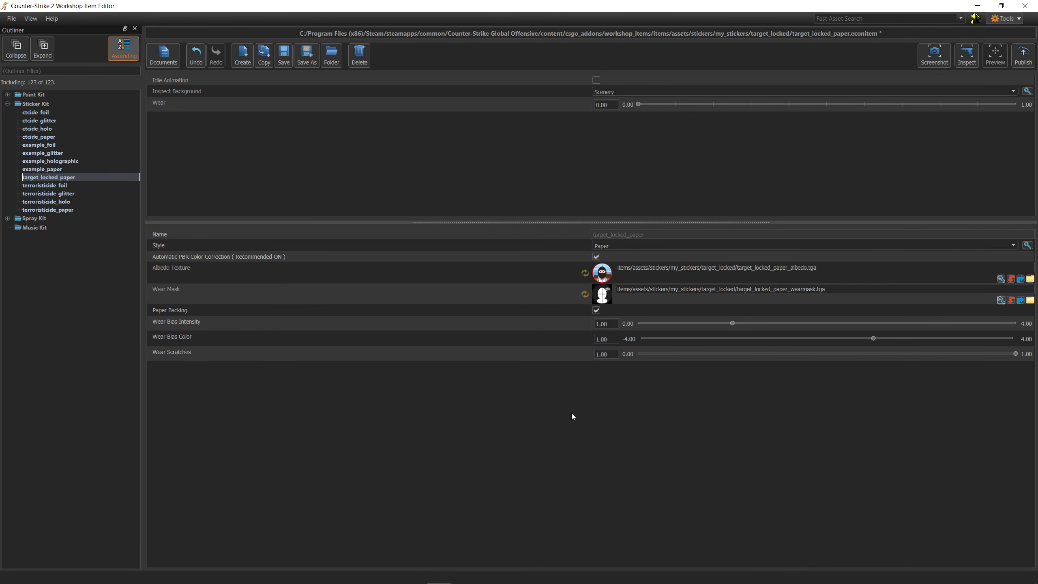
{"action": "left_click", "coordinate": [967, 51]}
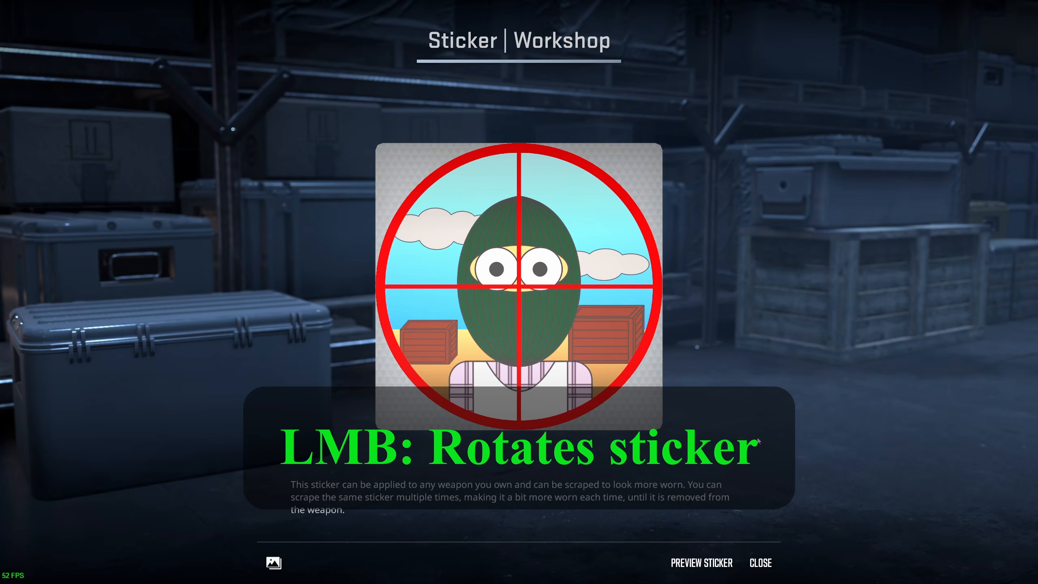
Step: Rotate the sticker slightly in the inspect view and choose Vertigo as the background map
{"action": "left_click_drag", "start_coordinate": [757, 438], "coordinate": [656, 439]}
{"action": "left_click_drag", "start_coordinate": [781, 430], "coordinate": [751, 419]}
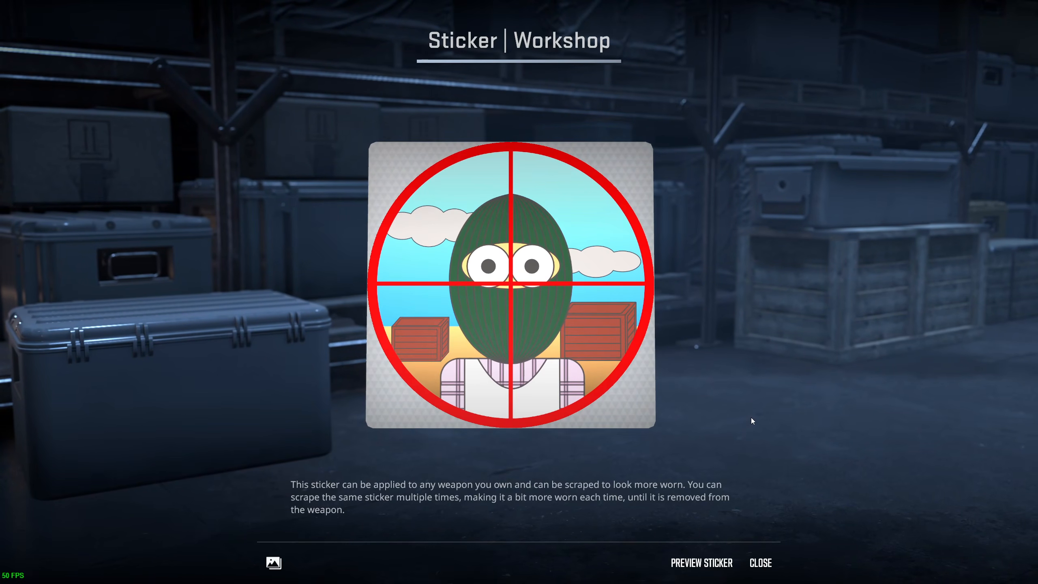
{"action": "left_click", "coordinate": [274, 564]}
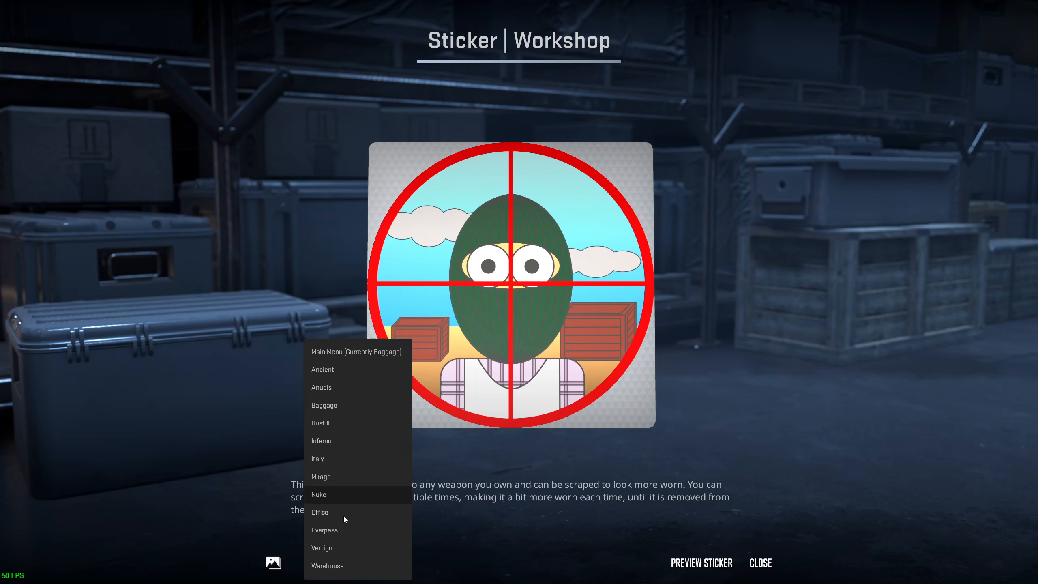
{"action": "left_click", "coordinate": [344, 547]}
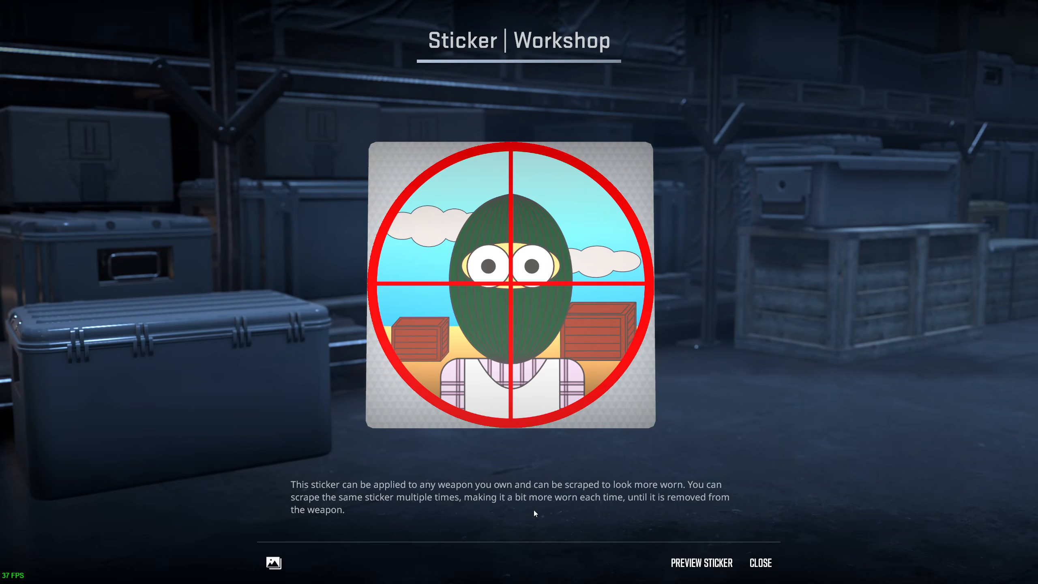
Step: Preview the sticker on the AWP and cycle through the placement presets until it sits on the scope
{"action": "left_click", "coordinate": [693, 563]}
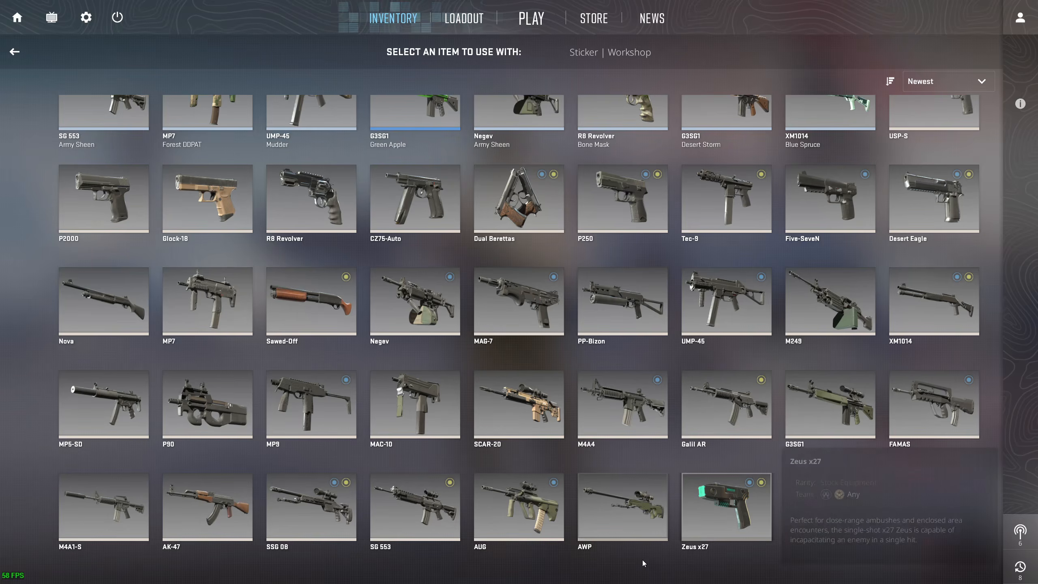
{"action": "left_click", "coordinate": [618, 529]}
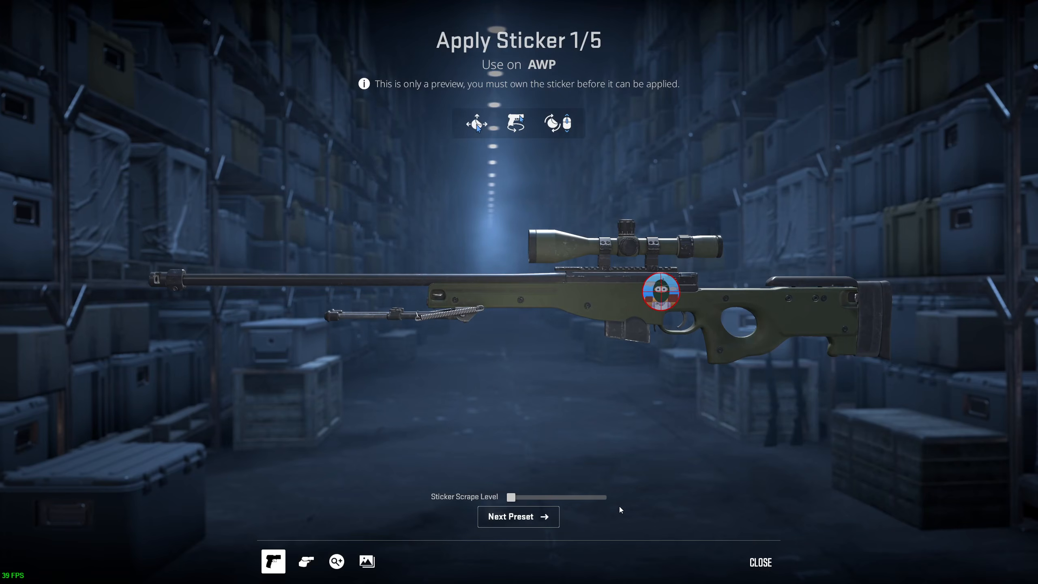
{"action": "left_click", "coordinate": [533, 522]}
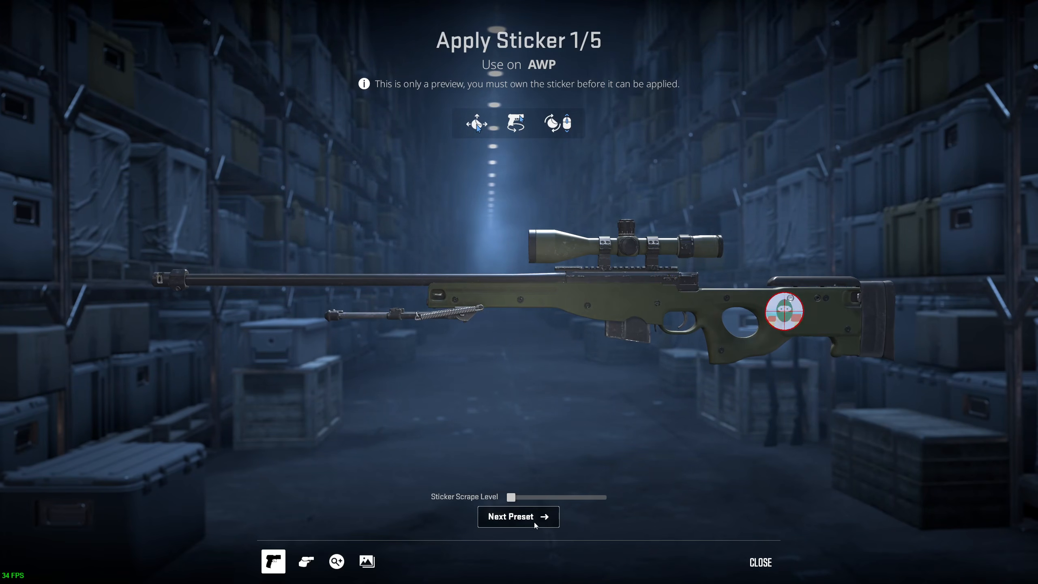
{"action": "left_click", "coordinate": [533, 522]}
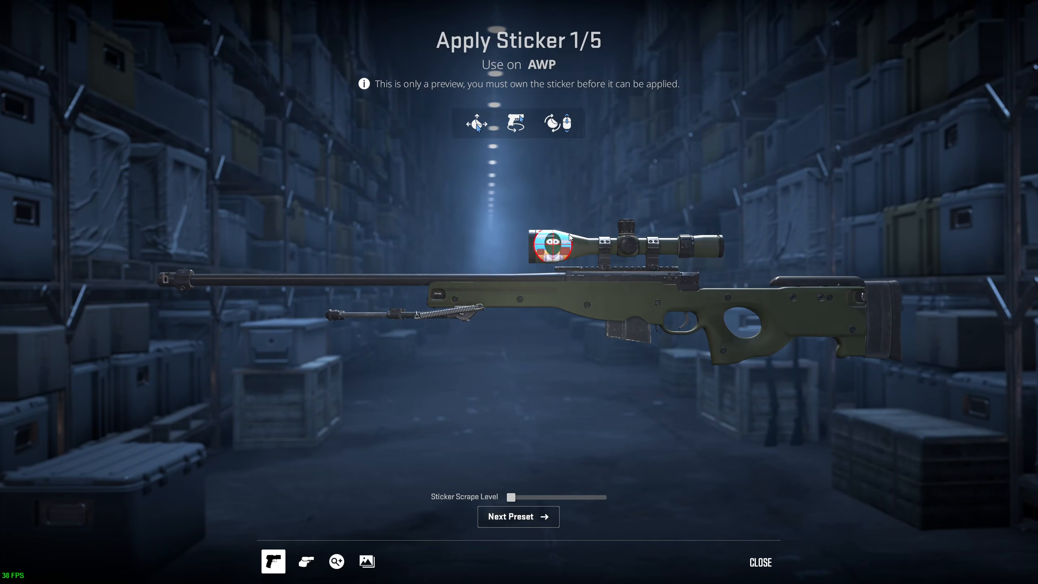
Step: Move the sticker onto the AWP body above the magazine, tilt it, and try out the Sticker Scrape Level
{"action": "left_click_drag", "start_coordinate": [570, 237], "coordinate": [622, 293]}
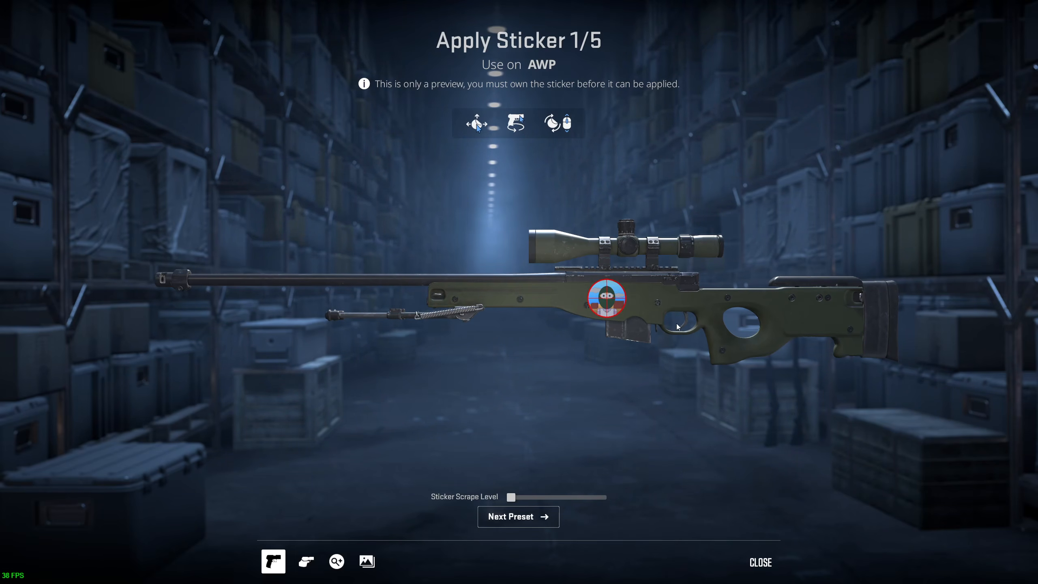
{"action": "scroll", "coordinate": [674, 350], "scroll_direction": "up", "scroll_amount": 2}
{"action": "scroll", "coordinate": [693, 355], "scroll_direction": "up", "scroll_amount": 4}
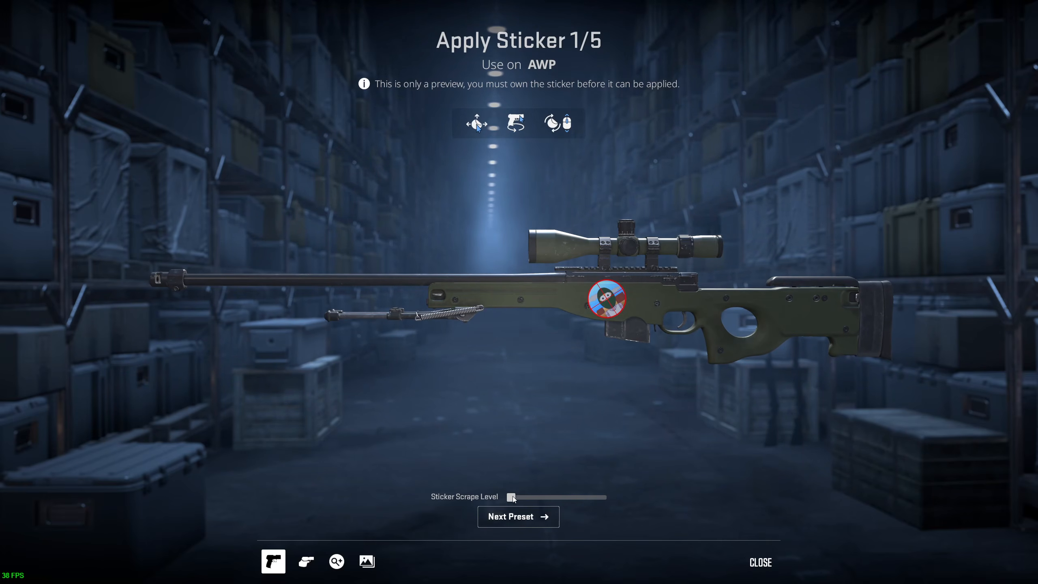
{"action": "mouse_move", "coordinate": [512, 498]}
{"action": "left_mouse_down"}
{"action": "mouse_move", "coordinate": [640, 500]}
{"action": "mouse_move", "coordinate": [503, 503]}
{"action": "left_mouse_up"}
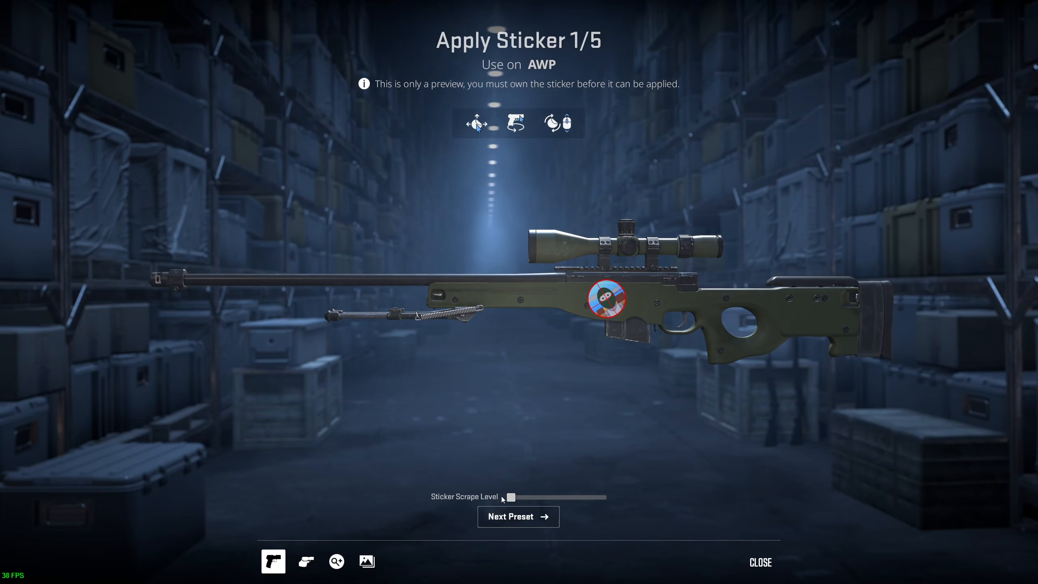
Step: Examine the placed sticker with the close-up camera shifted toward the AWP's barrel and bring up the background map choices
{"action": "left_click", "coordinate": [346, 567]}
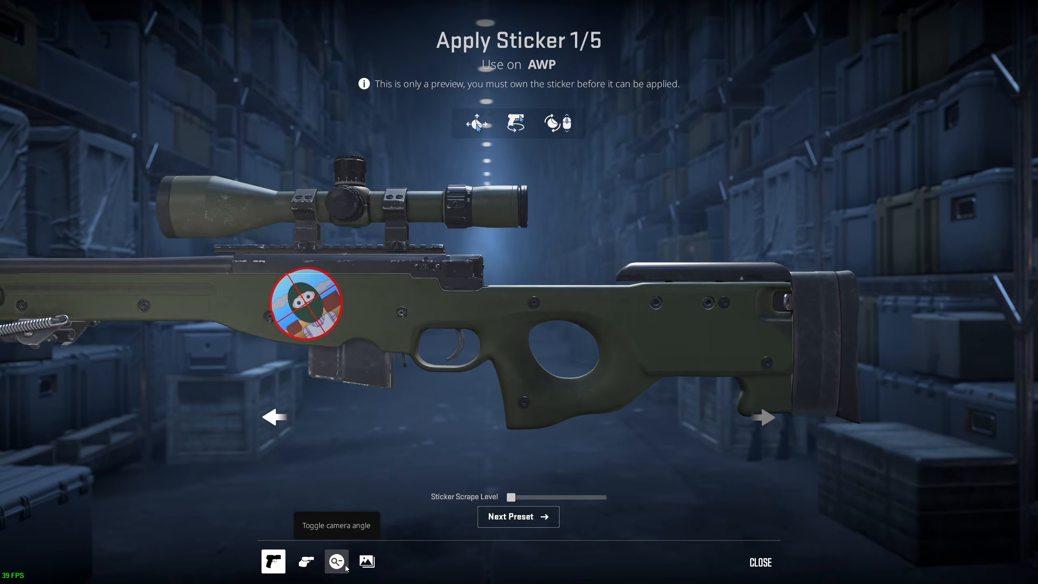
{"action": "left_click", "coordinate": [275, 416]}
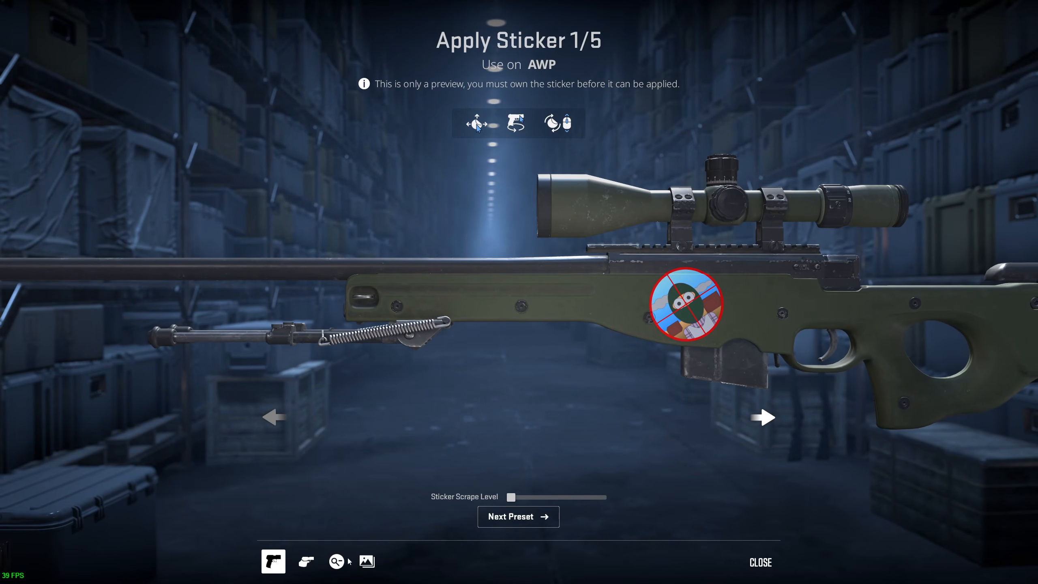
{"action": "left_click", "coordinate": [348, 561]}
{"action": "left_click", "coordinate": [370, 559]}
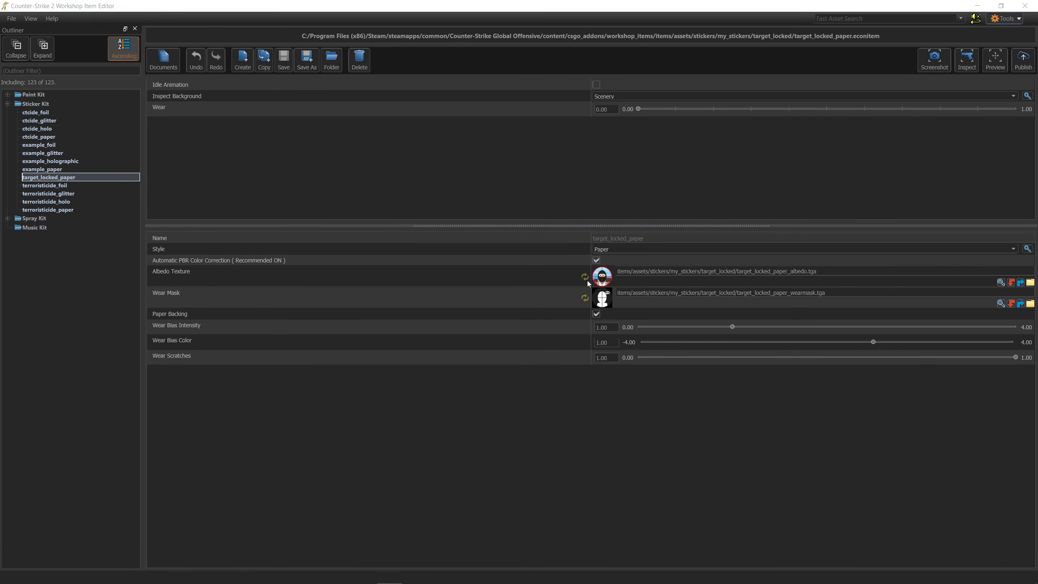
Step: Turn off Automatic PBR Color Correction in the item editor and check the sticker with the ConVar Helper's Albedo rendering from the cs2 workshop page
{"action": "left_click", "coordinate": [596, 260]}
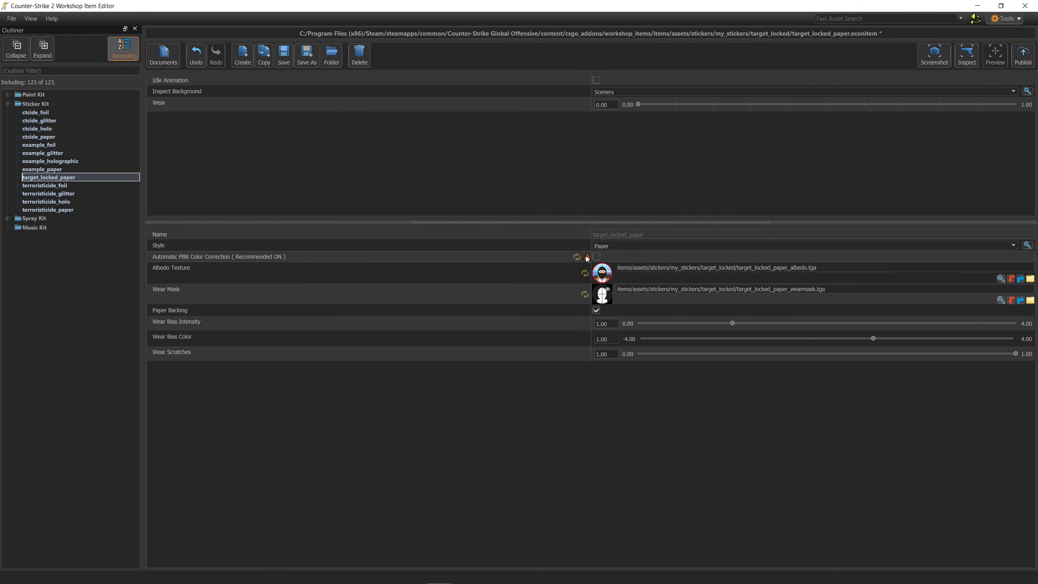
{"action": "mouse_move", "coordinate": [587, 257]}
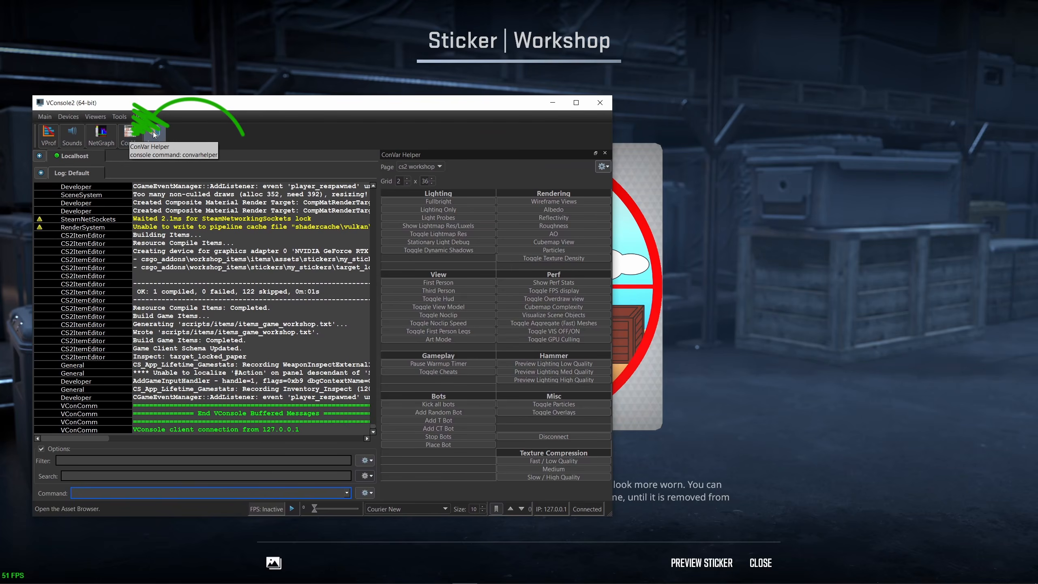
{"action": "left_click", "coordinate": [441, 166]}
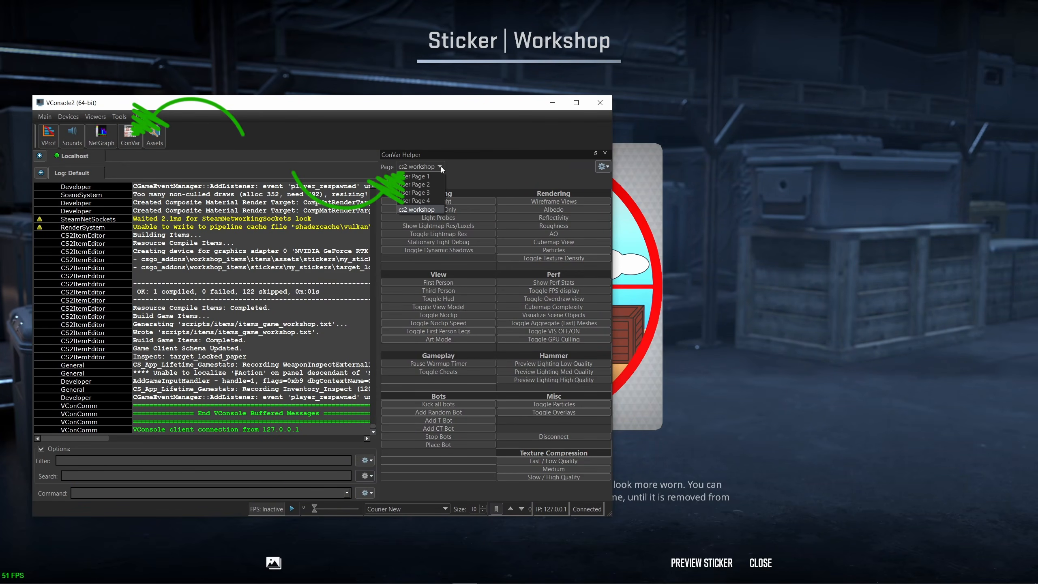
{"action": "left_click", "coordinate": [442, 166]}
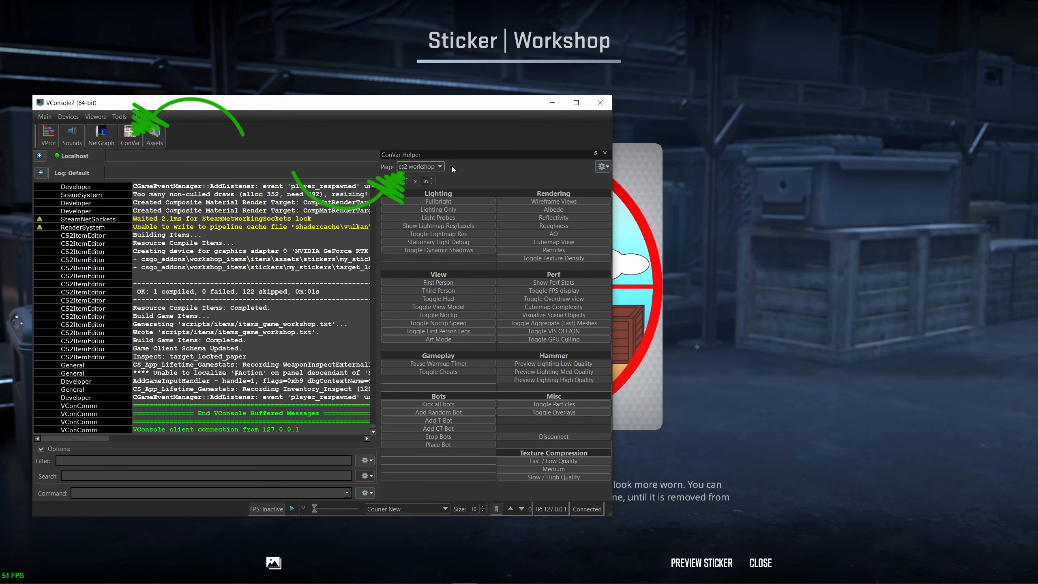
{"action": "left_click", "coordinate": [538, 210]}
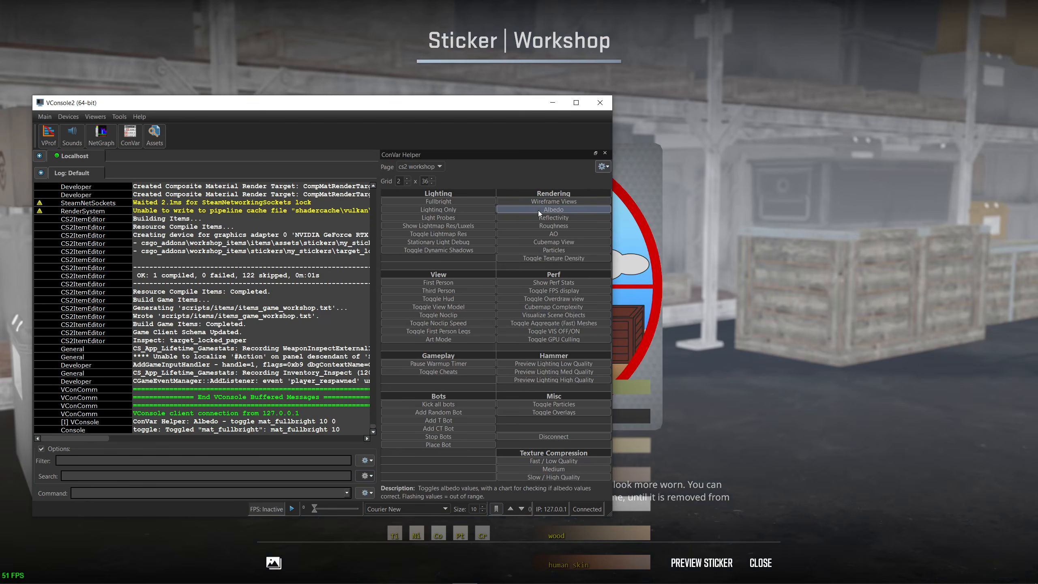
{"action": "left_click", "coordinate": [710, 174]}
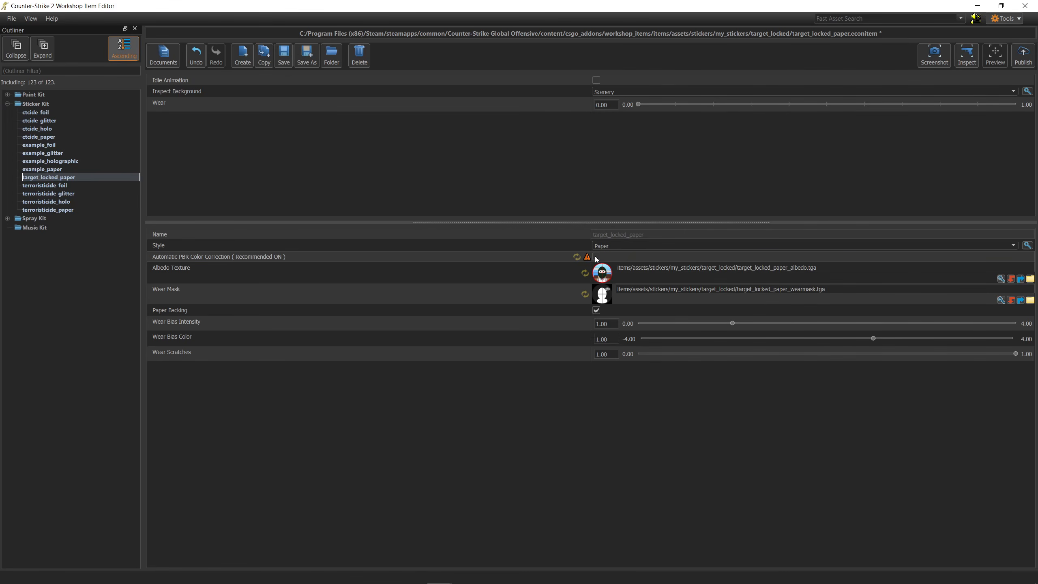
Step: Turn Automatic PBR Color Correction back on and preview the sticker's Wear up to the maximum
{"action": "left_click", "coordinate": [596, 257]}
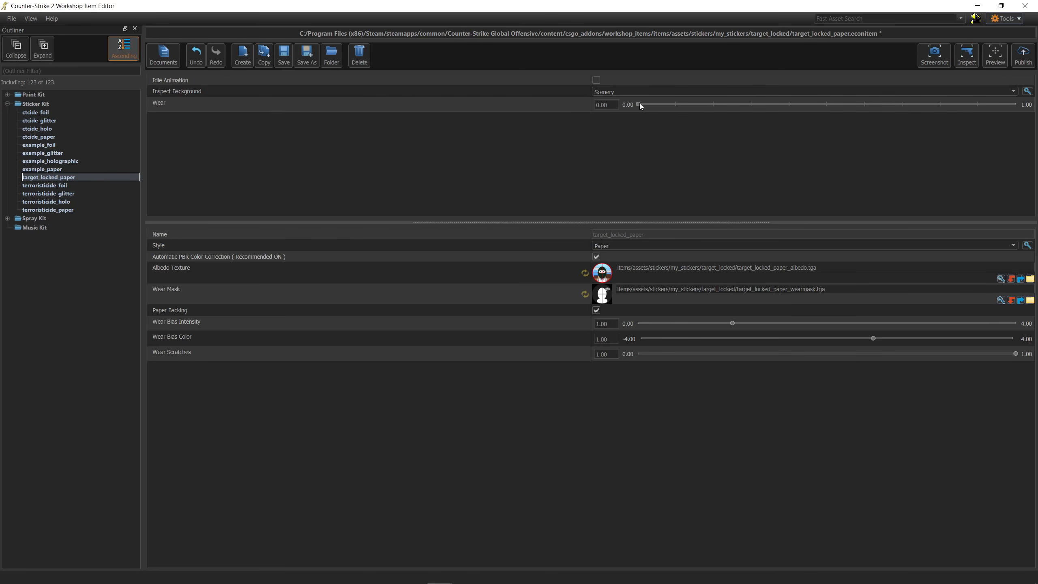
{"action": "left_click_drag", "start_coordinate": [638, 104], "coordinate": [713, 104]}
{"action": "left_click", "coordinate": [1017, 108]}
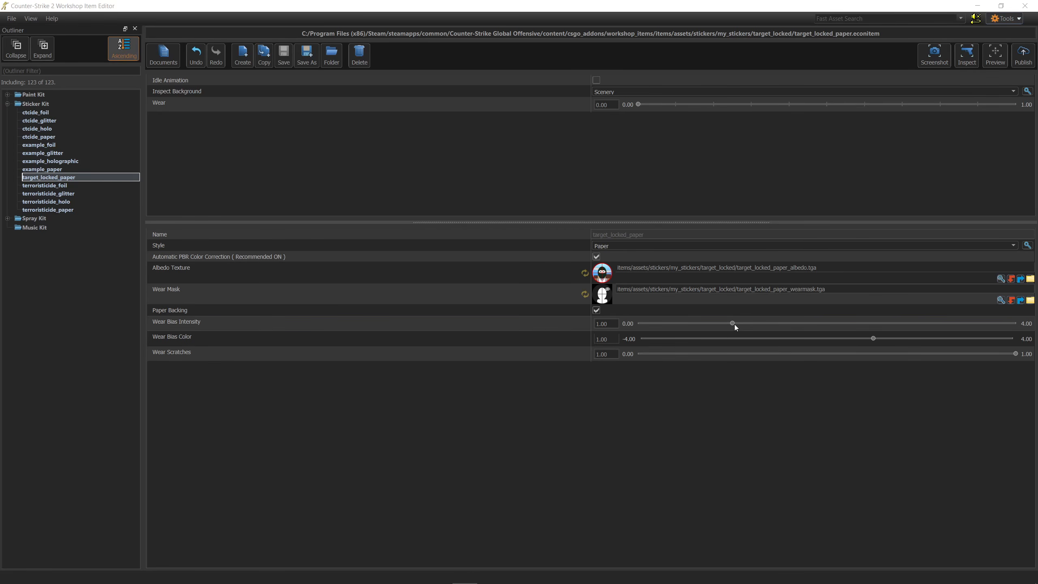
Step: Set the sticker kit's Wear Bias Intensity to 4.00 and its Wear Bias Color to -2.11
{"action": "left_click_drag", "start_coordinate": [732, 323], "coordinate": [744, 323]}
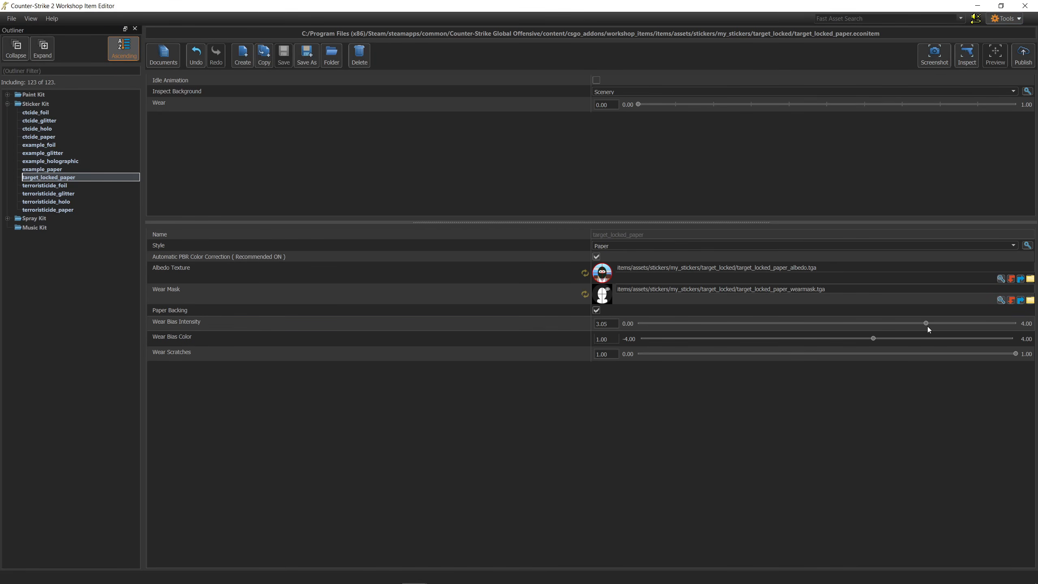
{"action": "left_click_drag", "start_coordinate": [997, 325], "coordinate": [1021, 328]}
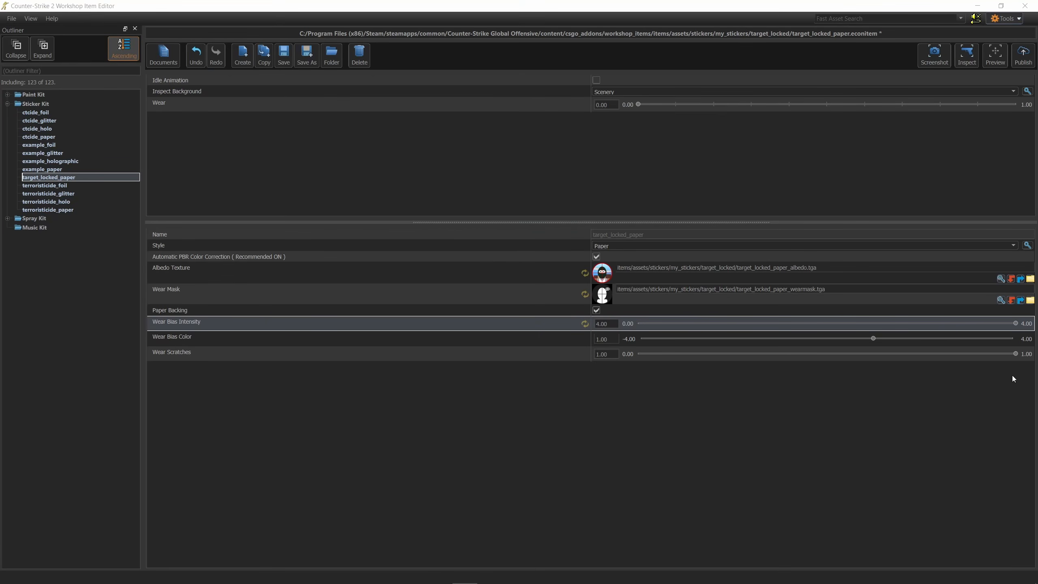
{"action": "left_click_drag", "start_coordinate": [874, 339], "coordinate": [791, 342]}
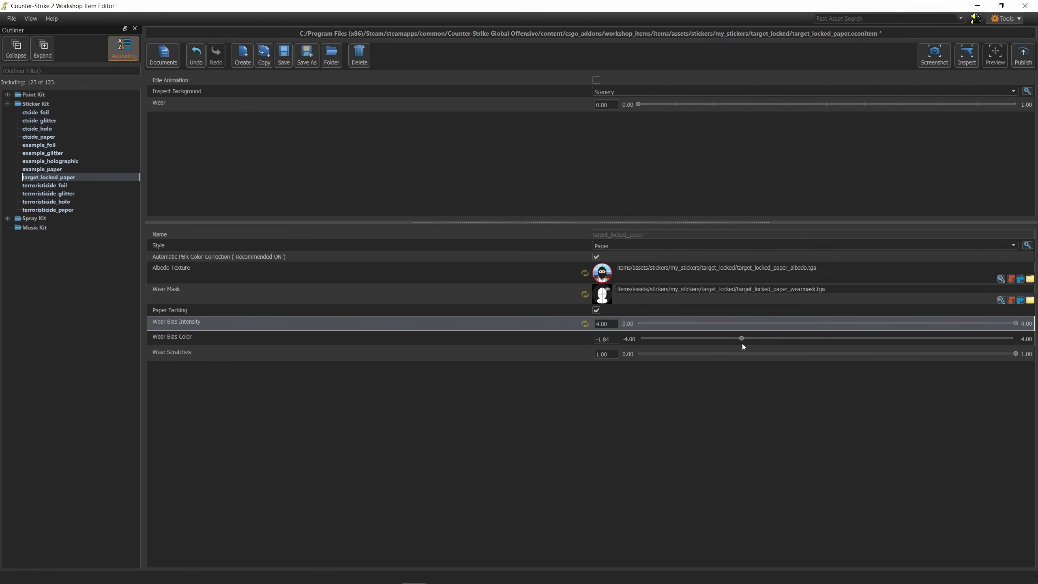
{"action": "left_click_drag", "start_coordinate": [731, 345], "coordinate": [728, 345]}
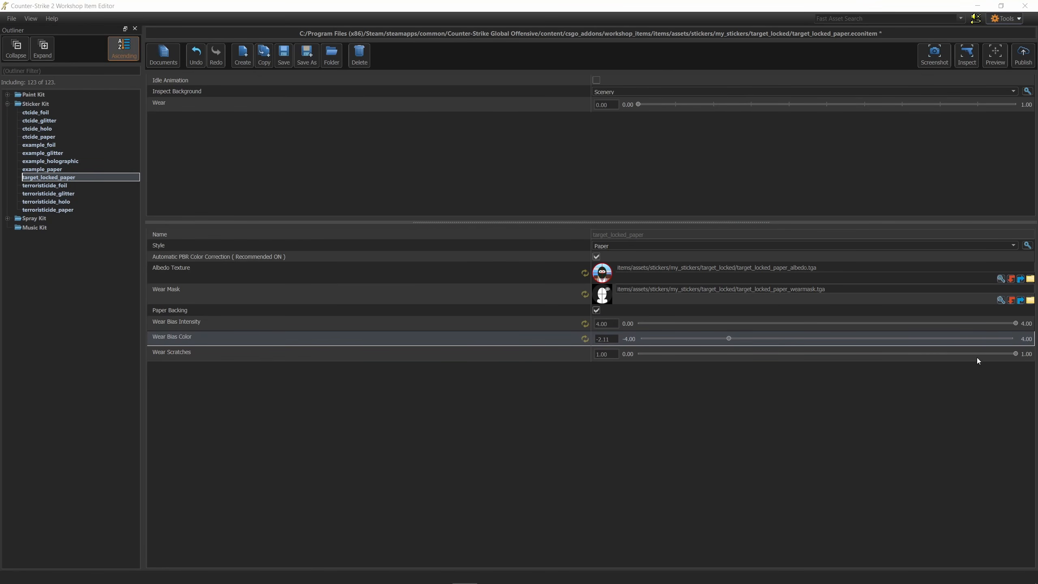
Step: Reduce the sticker kit's Wear Scratches to 0.70
{"action": "left_click_drag", "start_coordinate": [1016, 354], "coordinate": [1005, 354]}
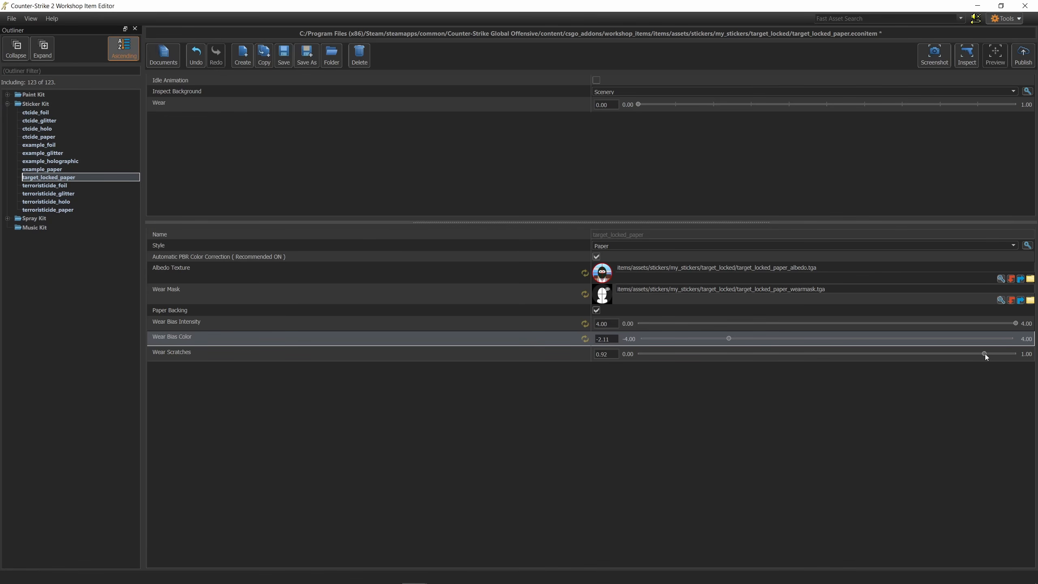
{"action": "left_click", "coordinate": [904, 360]}
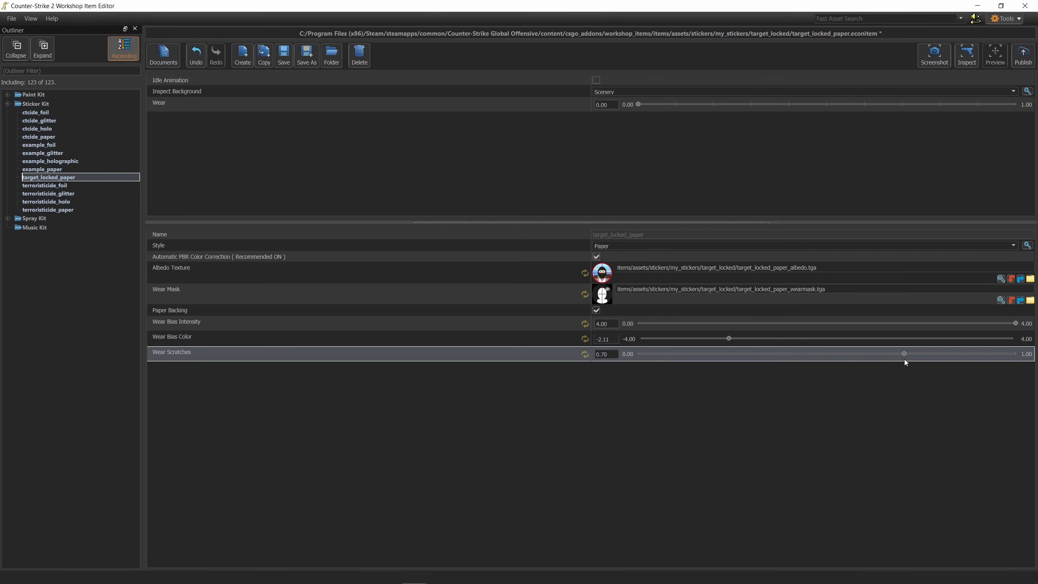